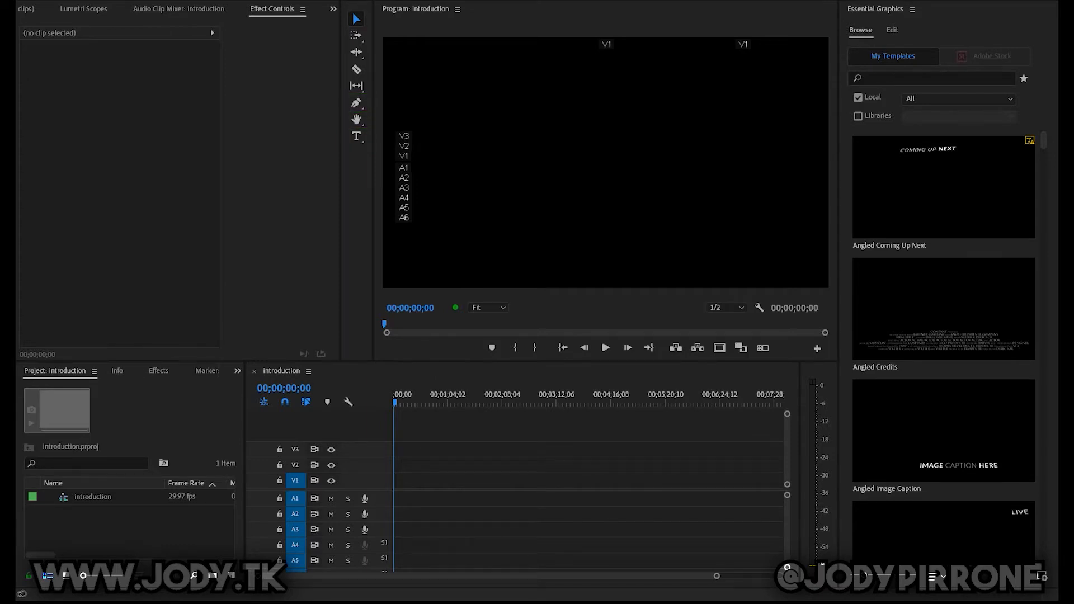
# - Show the Essential Graphics panel and browse its local title templates
pyautogui.click(188, 2)
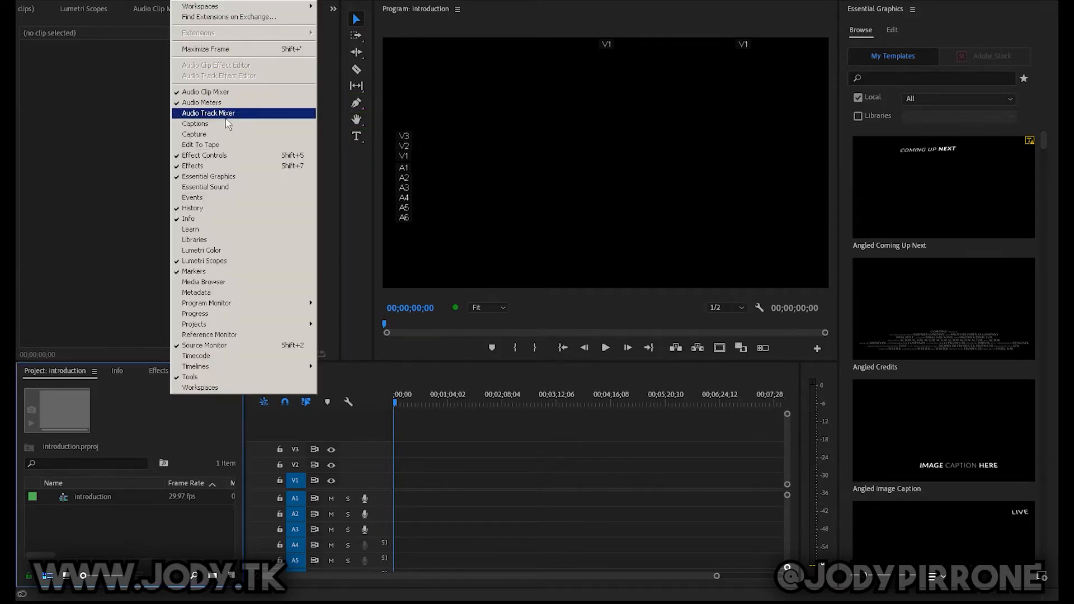
pyautogui.click(243, 179)
pyautogui.moveTo(998, 194)
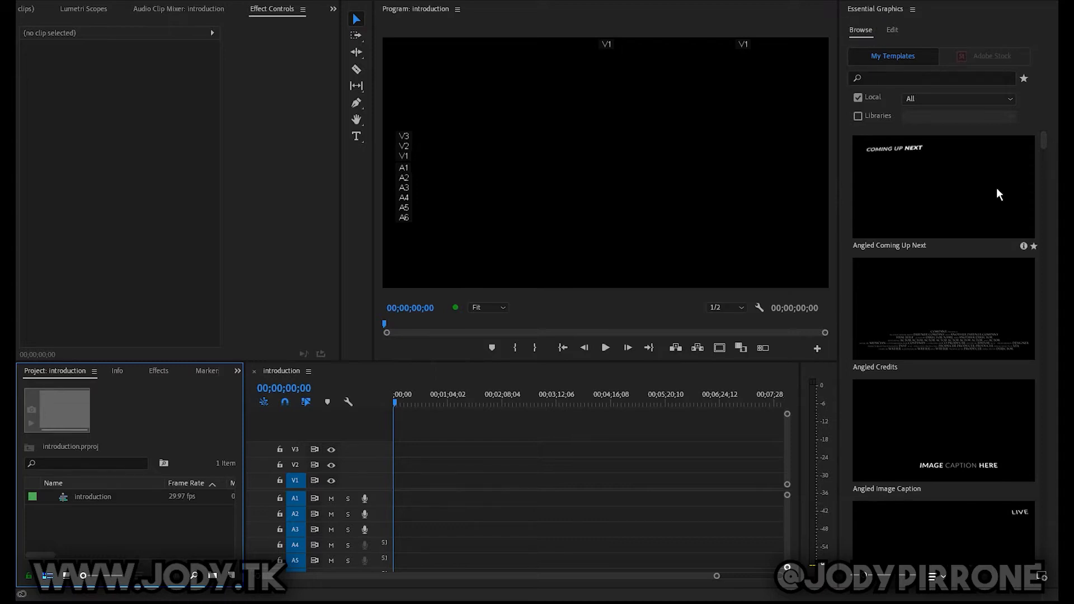
pyautogui.click(942, 188)
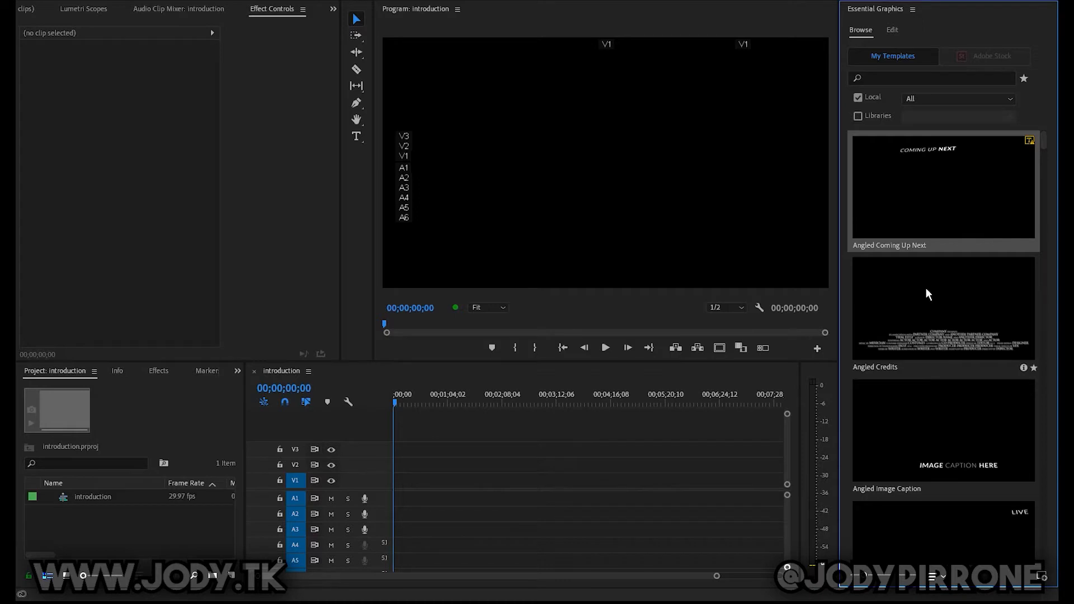
pyautogui.scroll(-5, 924, 295)
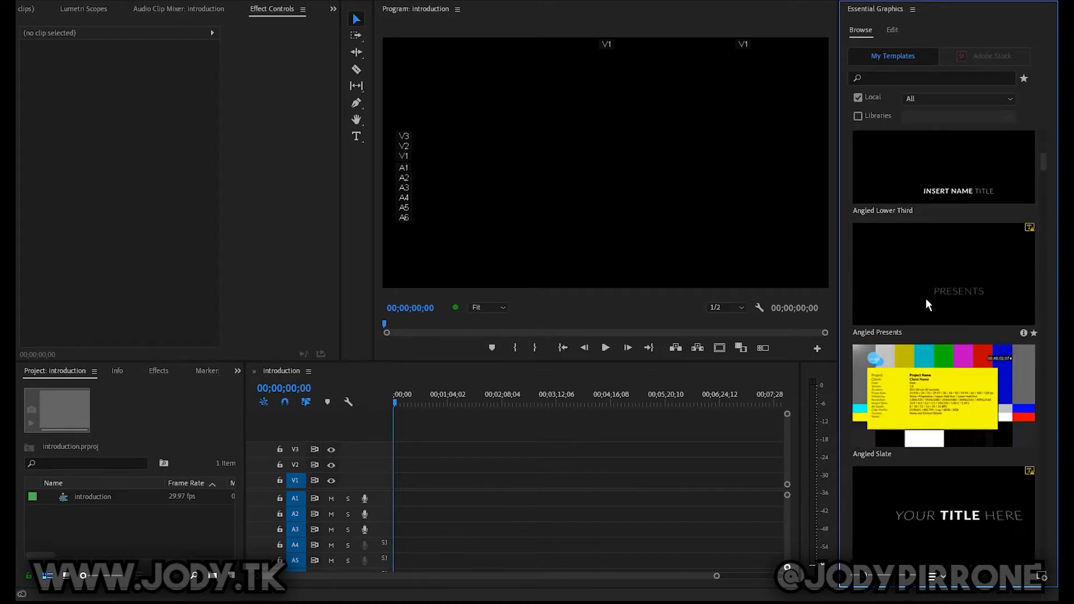
pyautogui.scroll(5, 925, 298)
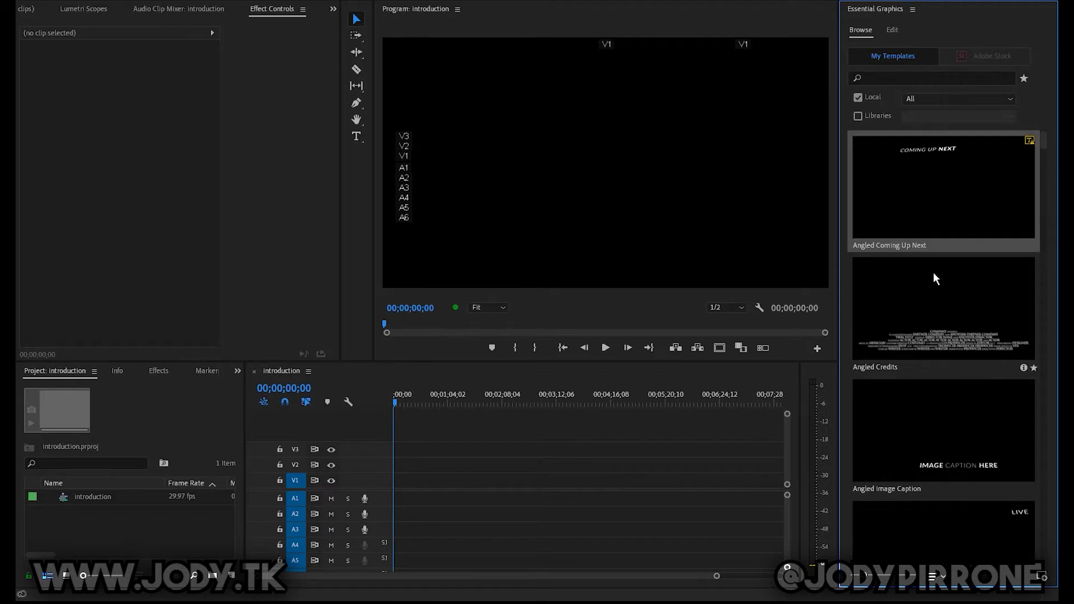
pyautogui.scroll(-2, 933, 272)
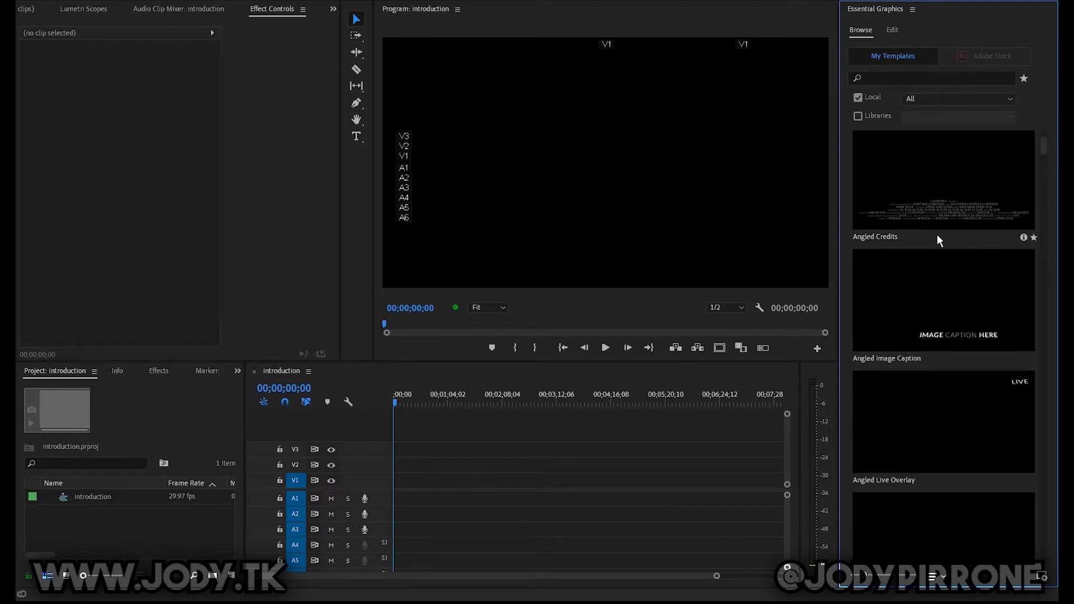
pyautogui.scroll(2, 937, 234)
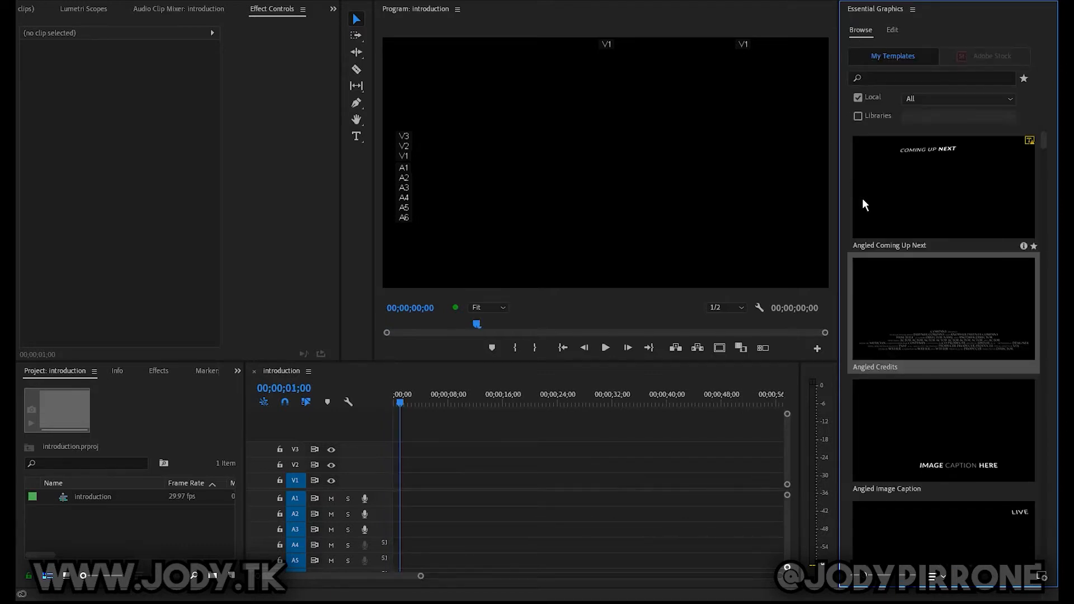
# - Place the Angled Credits template on track V1 at 00;00;01;00 and play it back briefly
pyautogui.moveTo(955, 317); pyautogui.dragTo(415, 480)
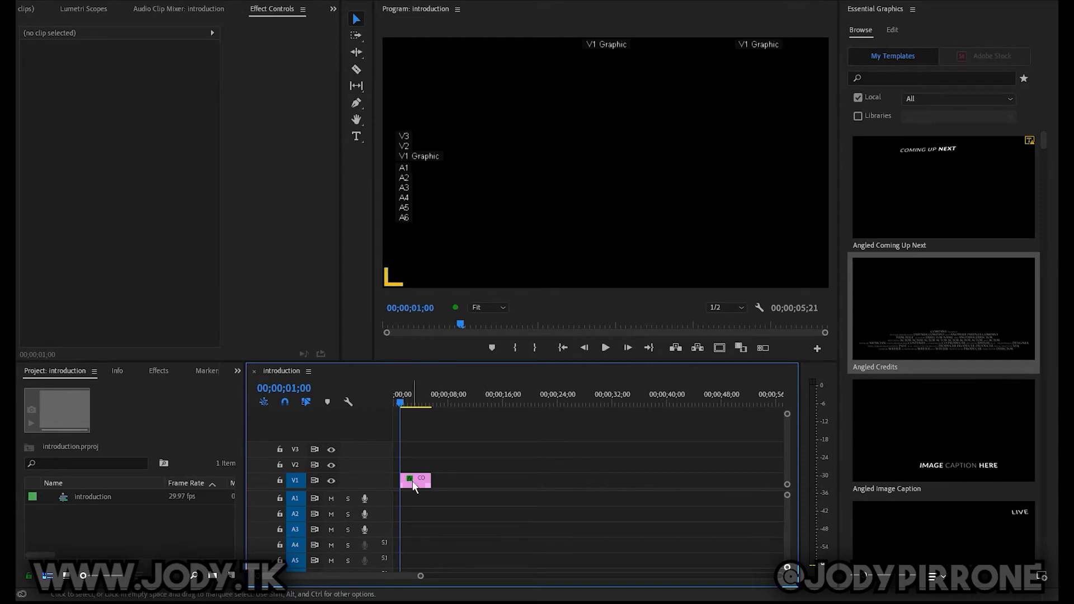
pyautogui.click(399, 395)
pyautogui.press('space')
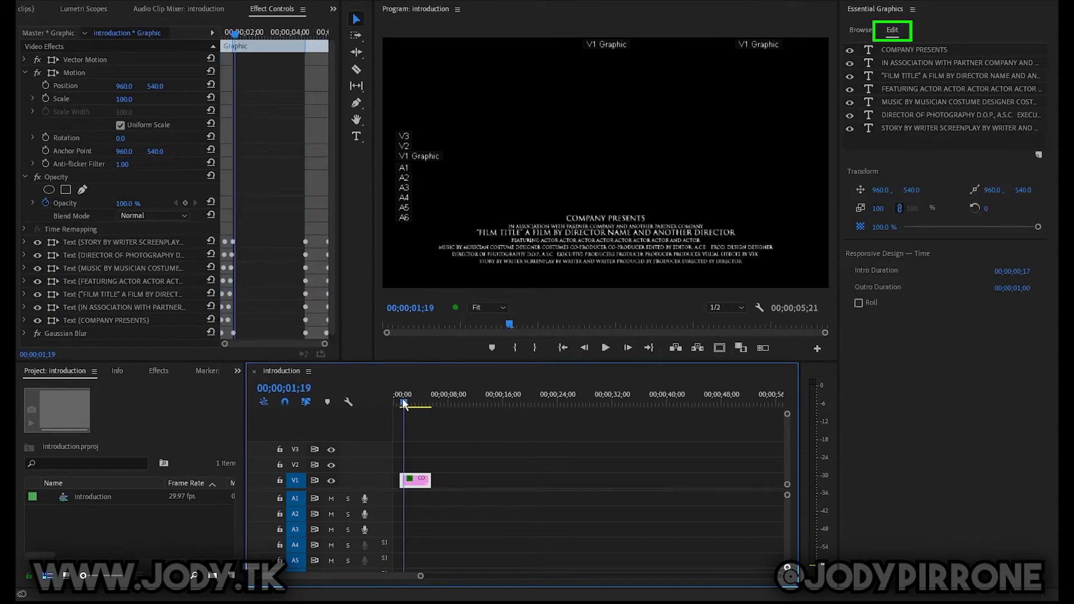
# - Replace the COMPANY PRESENTS line of the credits graphic with "introduction to essential graphics panel"
pyautogui.click(632, 217)
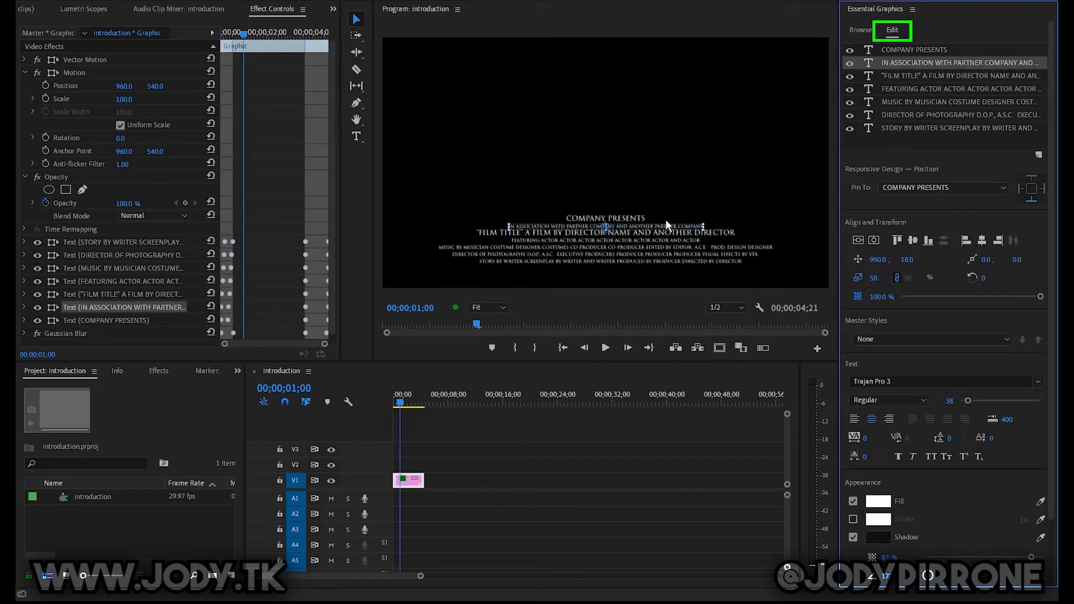
pyautogui.click(355, 136)
pyautogui.click(579, 218)
pyautogui.hotkey('ctrl', 'a')
pyautogui.write('introduction to essential graphics panel')
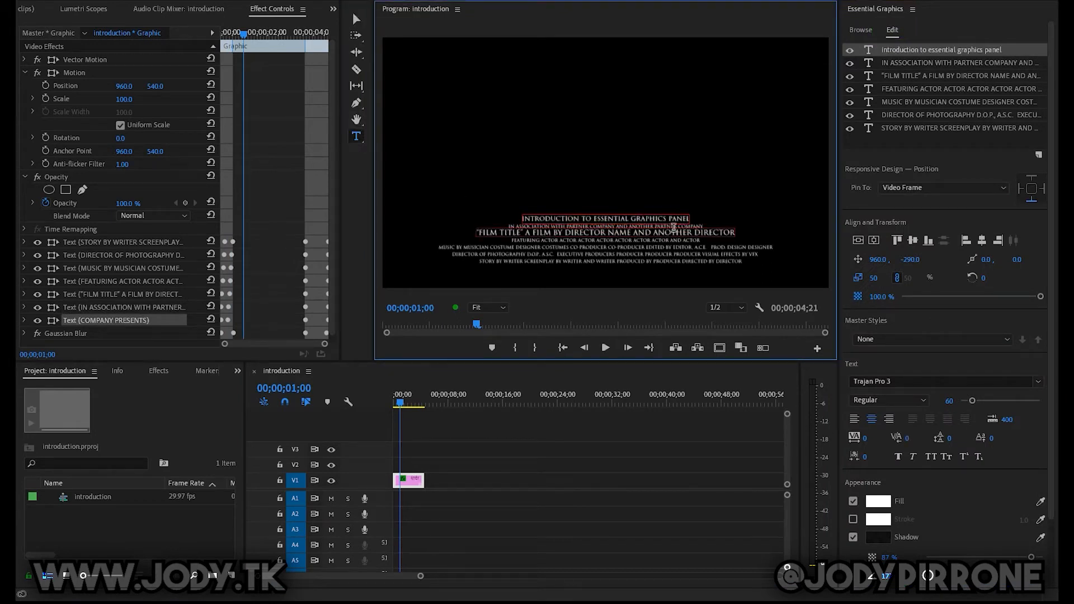
pyautogui.click(356, 18)
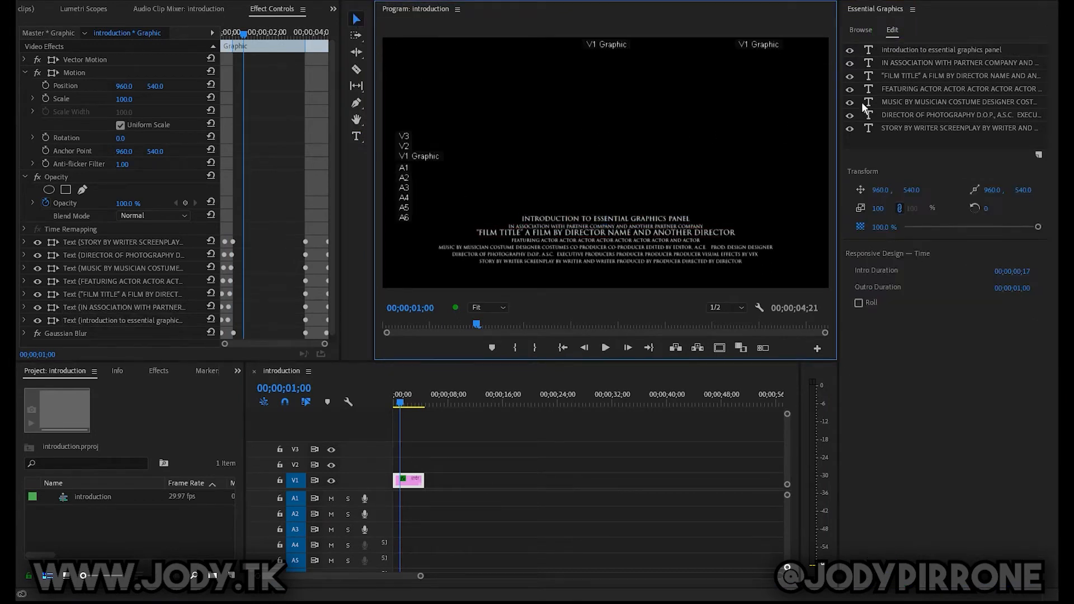
pyautogui.click(928, 53)
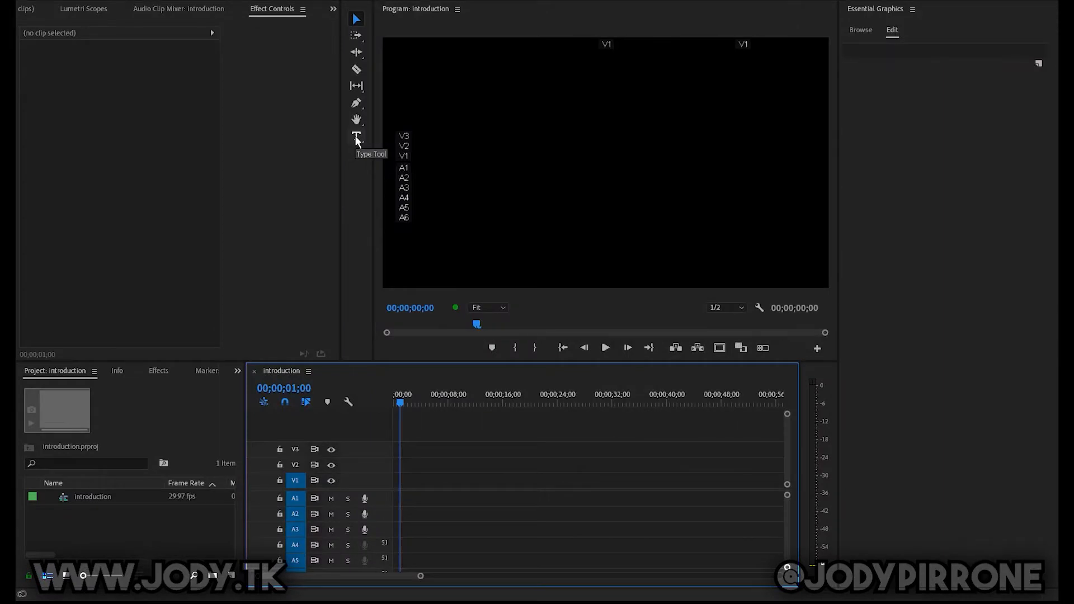
# - Create a new text graphic reading "Premiere Pro" in the empty sequence with the Type tool, starting at 00;00;01;00
pyautogui.click(356, 137)
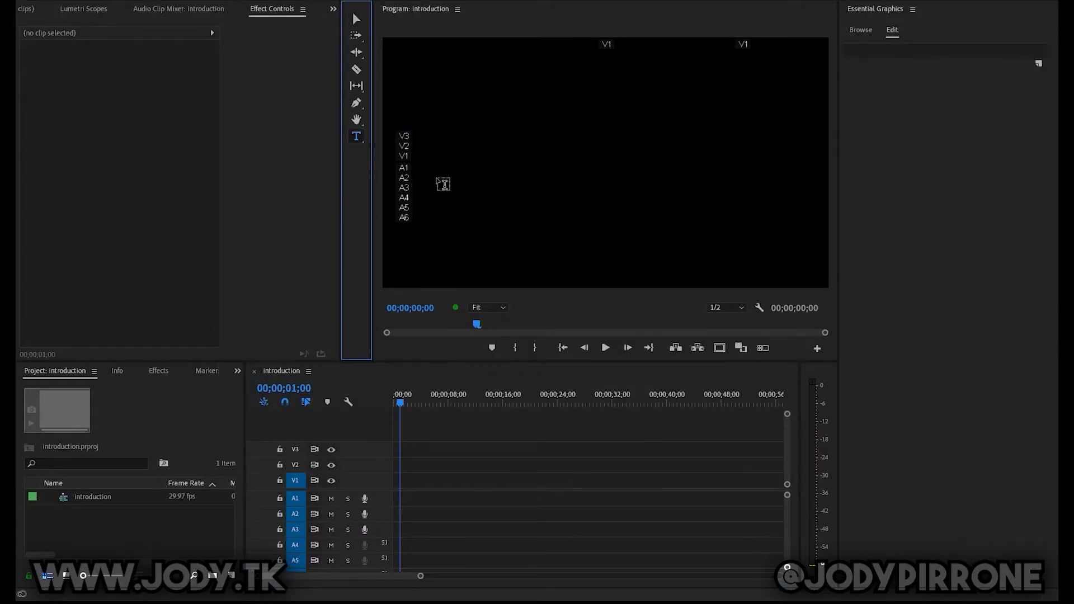
pyautogui.click(437, 176)
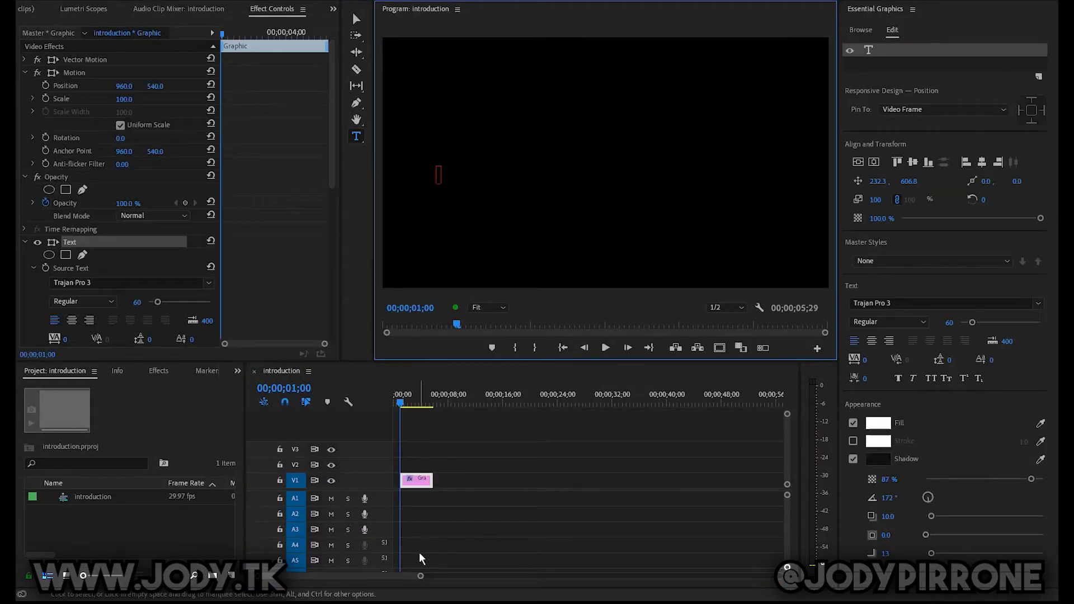
pyautogui.moveTo(422, 579); pyautogui.dragTo(373, 579)
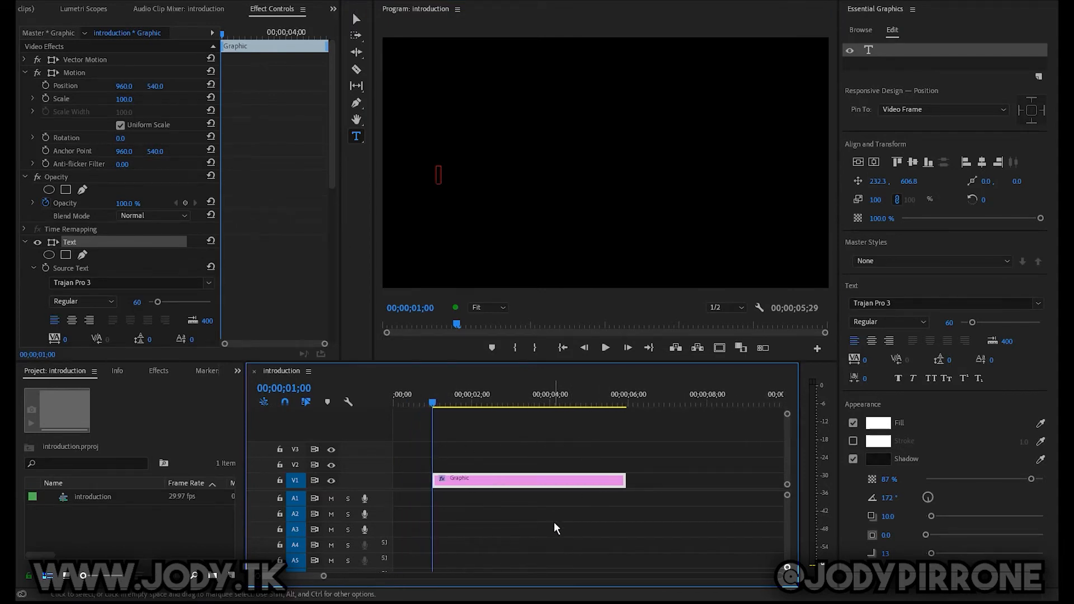
pyautogui.click(445, 180)
pyautogui.write('Premiere Pro')
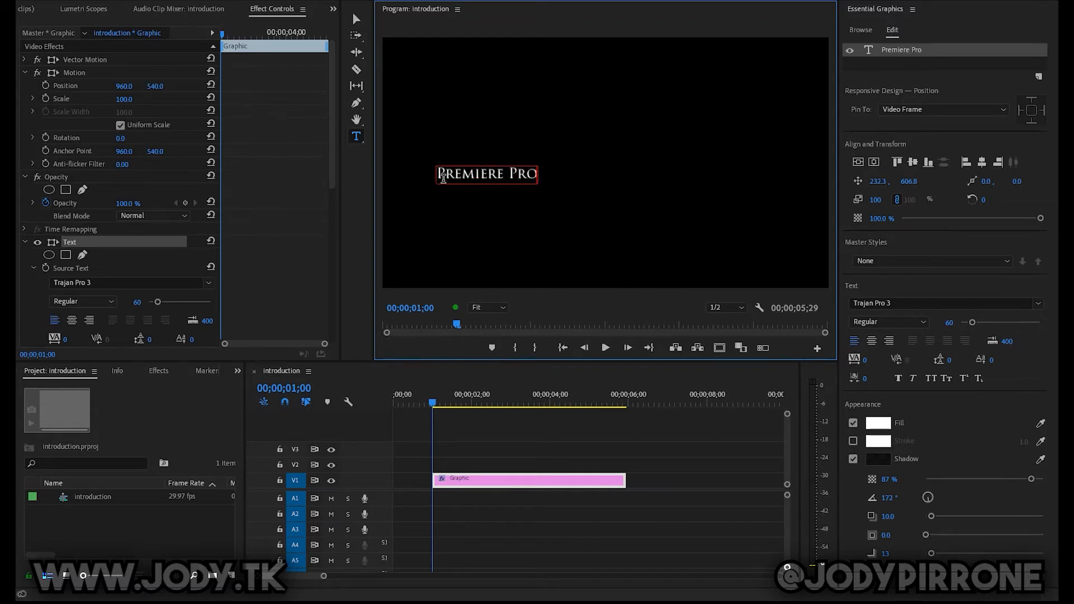
pyautogui.press('Escape')
# - Add a second text layer reading "Introduction" below "Premiere Pro" within the same graphic
pyautogui.click(359, 137)
pyautogui.click(437, 212)
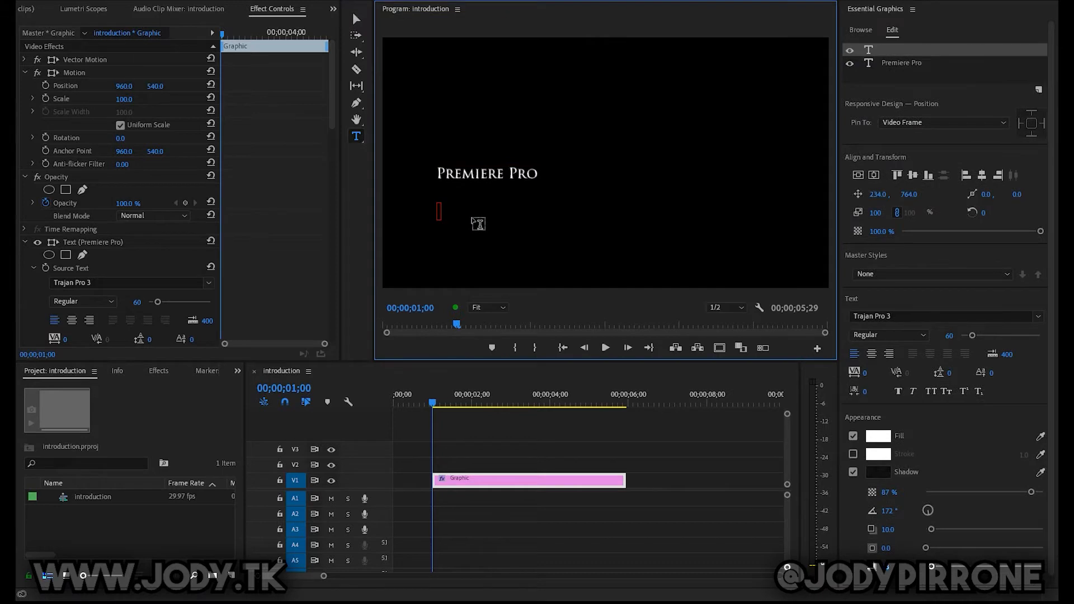
pyautogui.write('Introduction')
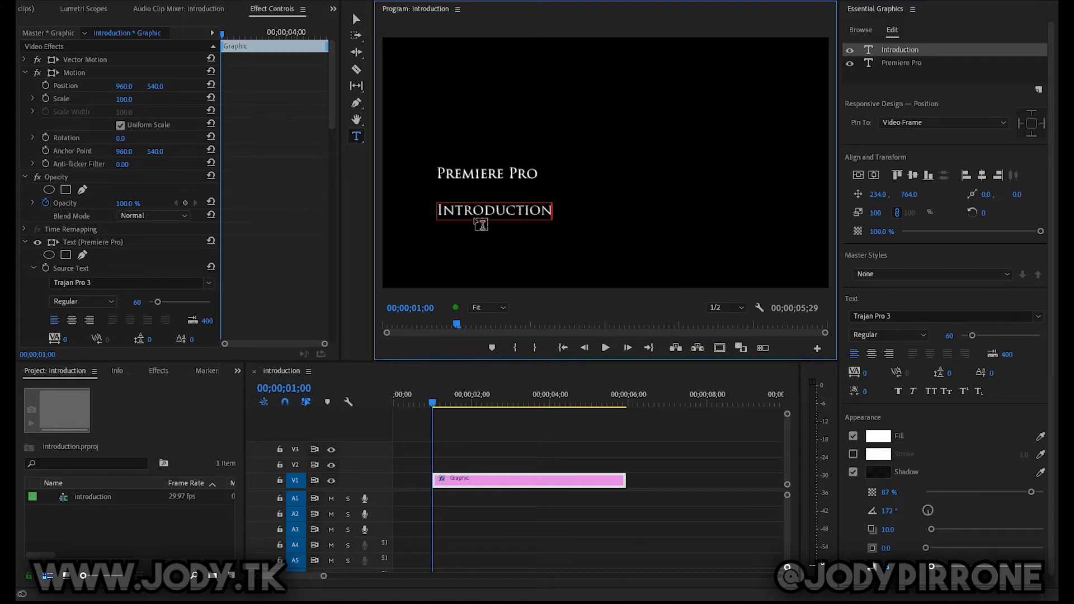
pyautogui.click(356, 19)
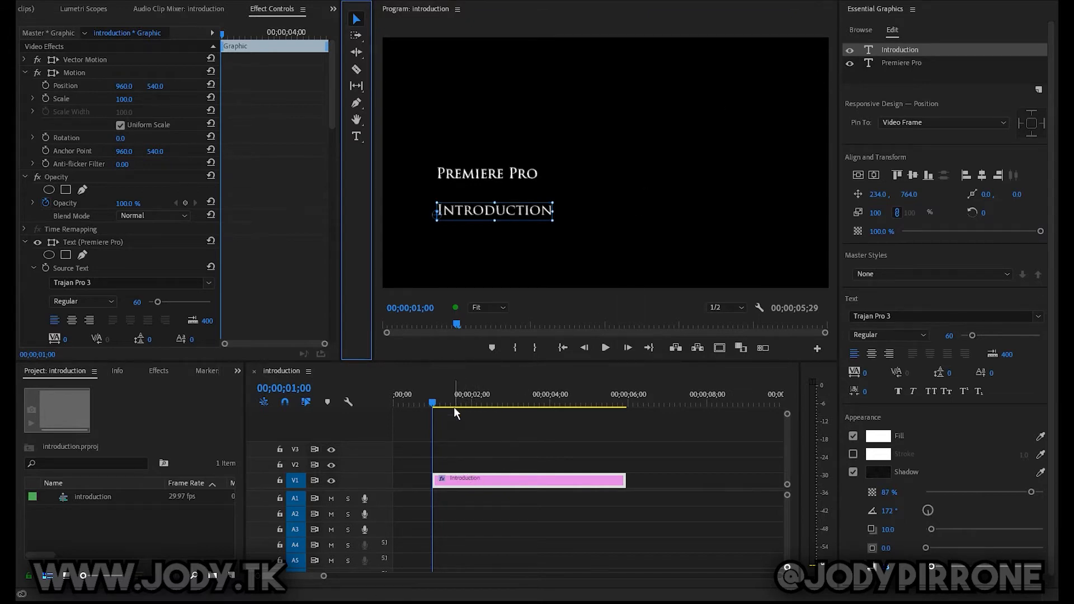
# - Deselect the existing graphic and add the text "Separate Element" as its own graphic clip on track V2
pyautogui.click(465, 465)
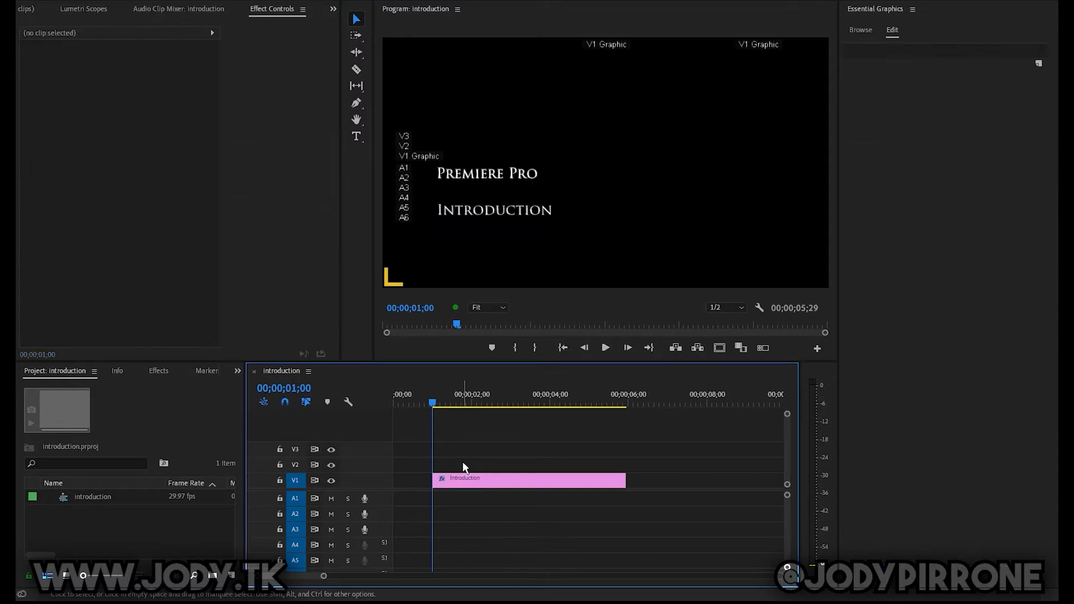
pyautogui.click(358, 138)
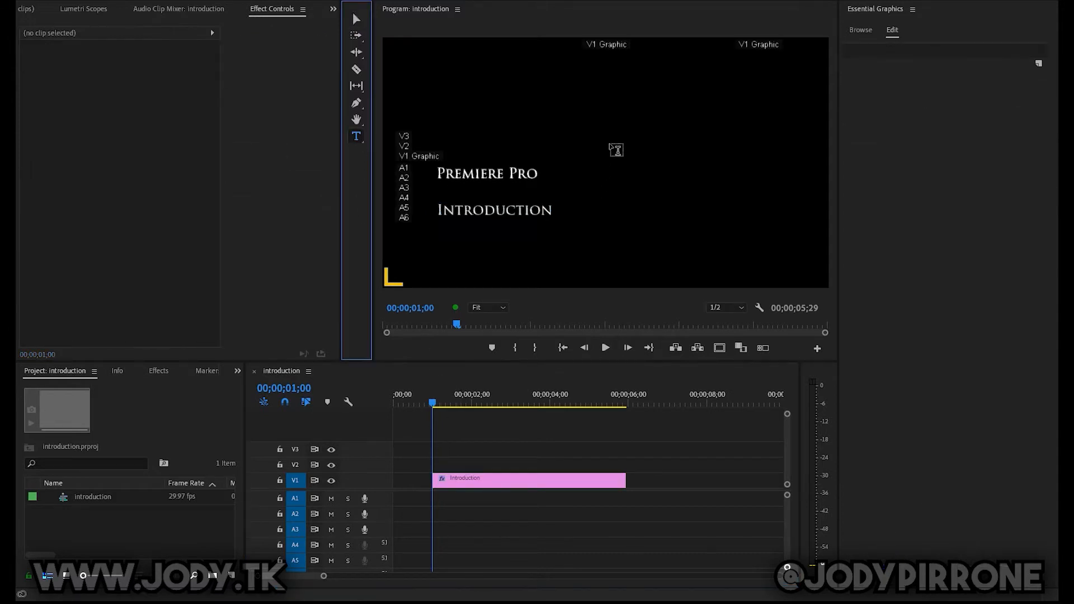
pyautogui.click(617, 147)
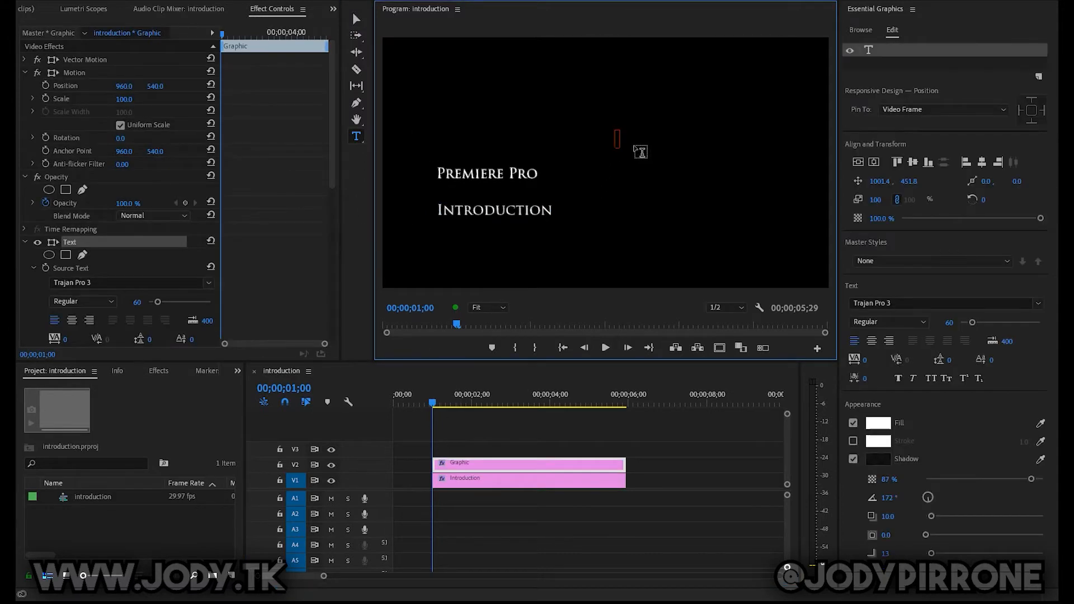
pyautogui.write('Separate Element')
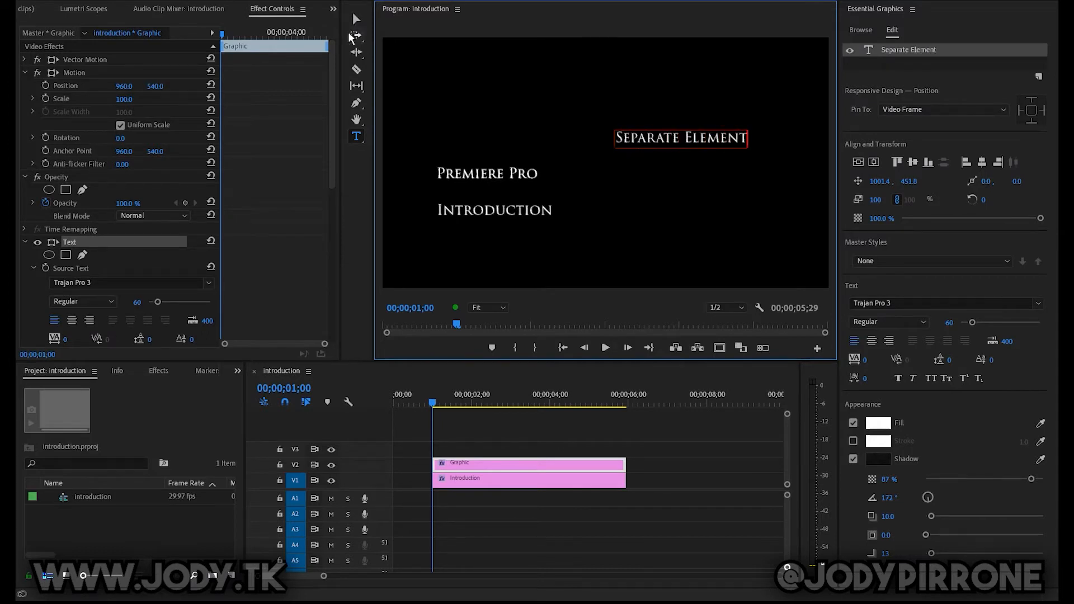
pyautogui.click(356, 20)
# - Shift the Separate Element clip slightly later on track V2 and scrub the timeline to compare both graphics
pyautogui.moveTo(506, 467); pyautogui.dragTo(540, 467)
pyautogui.click(539, 402)
pyautogui.moveTo(541, 400); pyautogui.dragTo(511, 395)
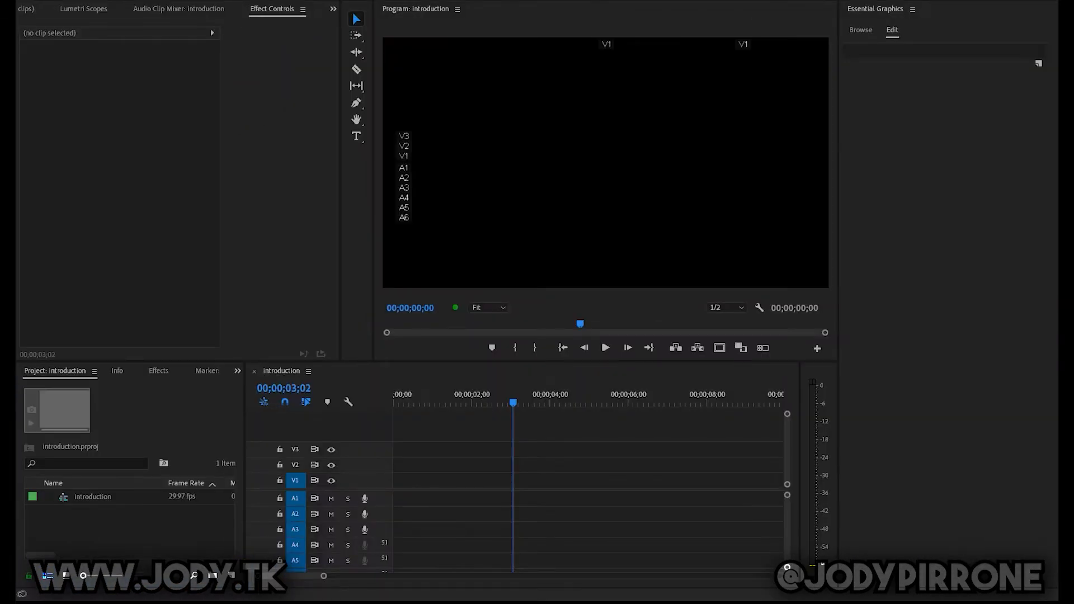
# - Add a text graphic reading "Premiere Pro" to the empty sequence at 00;00;03;02 with the Type tool
pyautogui.click(559, 224)
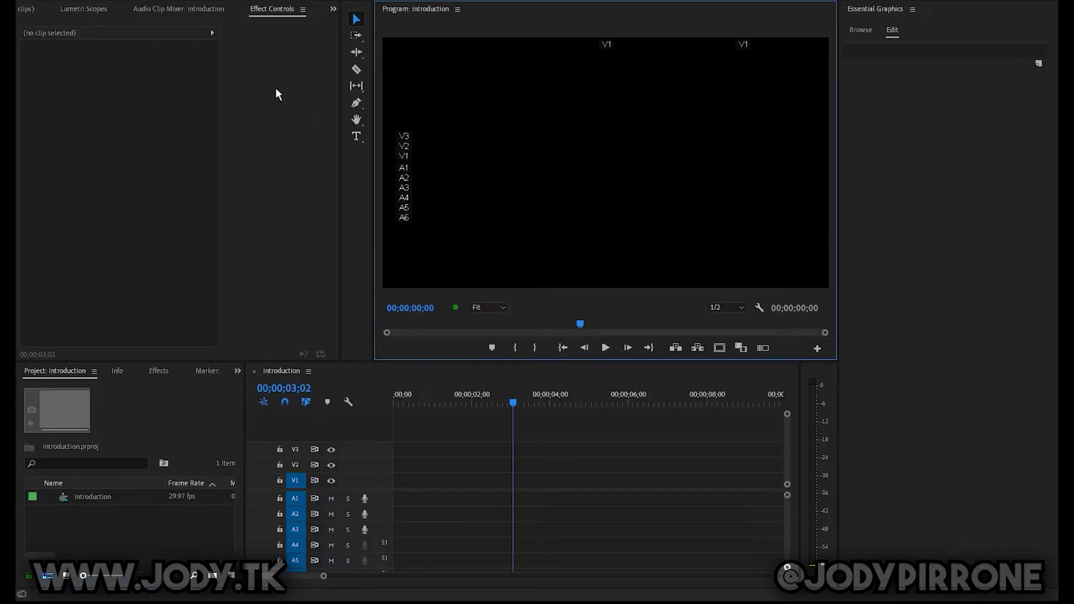
pyautogui.click(356, 136)
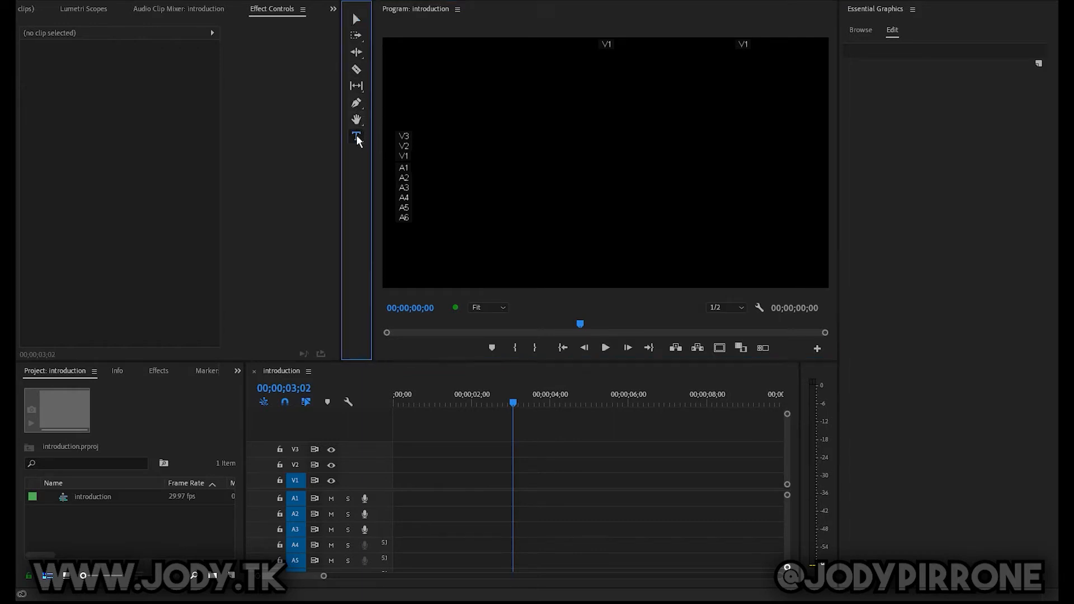
pyautogui.click(465, 143)
pyautogui.write('Prem')
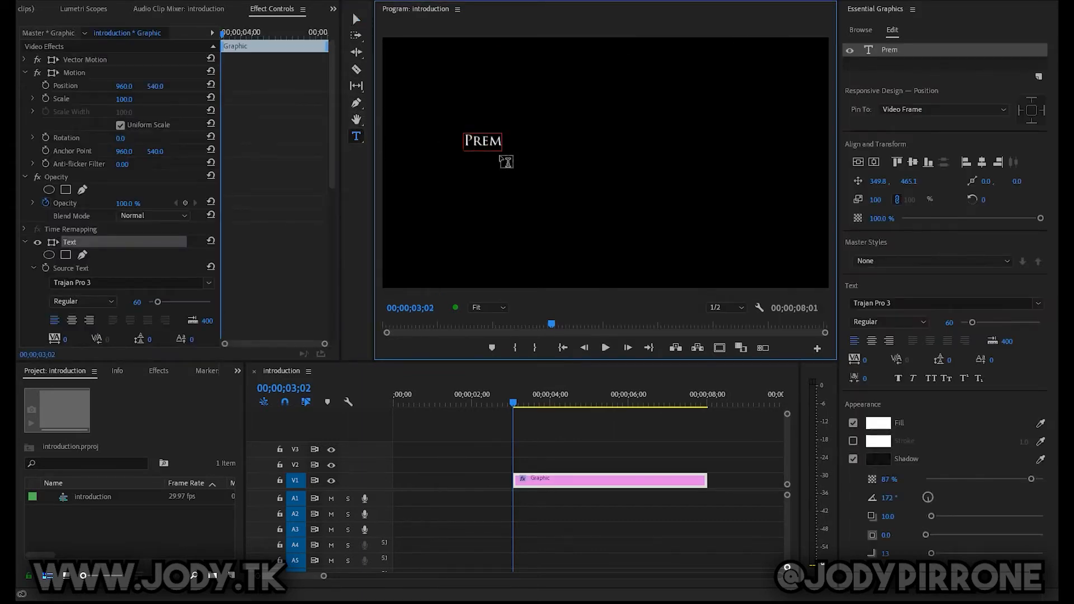
pyautogui.write('iere Pro')
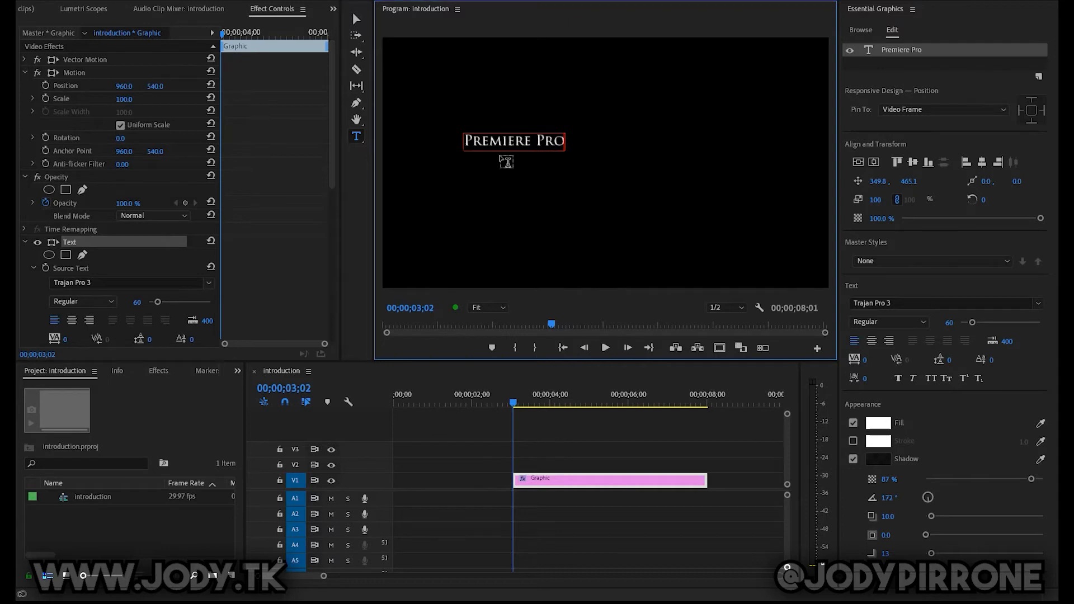
pyautogui.click(355, 19)
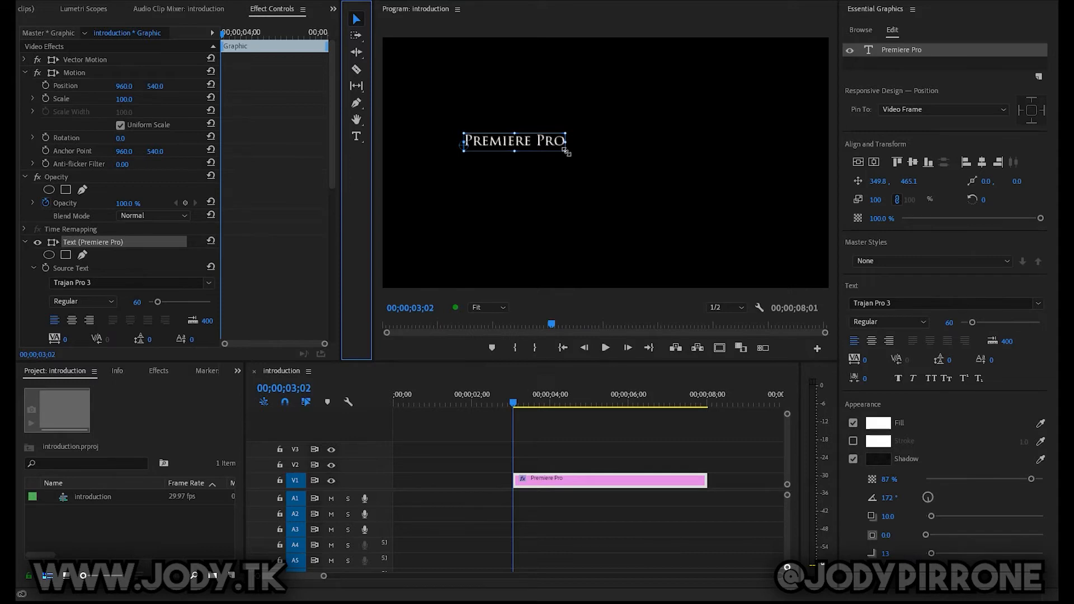
# - Enlarge the "Premiere Pro" text to a scale of about 284 and center it vertically and horizontally in the frame
pyautogui.moveTo(566, 151); pyautogui.dragTo(611, 185)
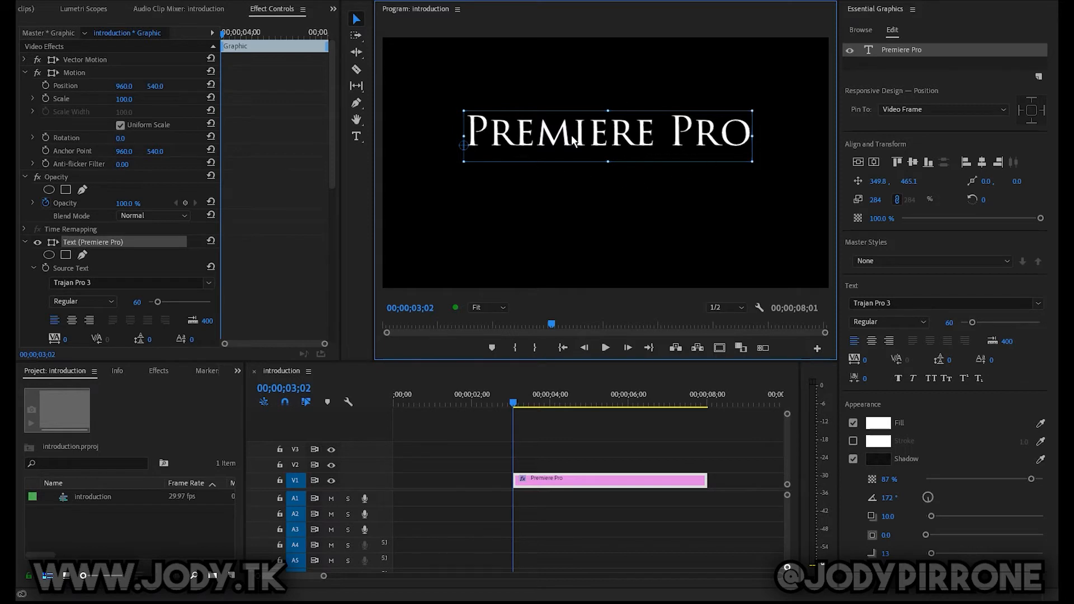
pyautogui.click(858, 163)
pyautogui.click(874, 162)
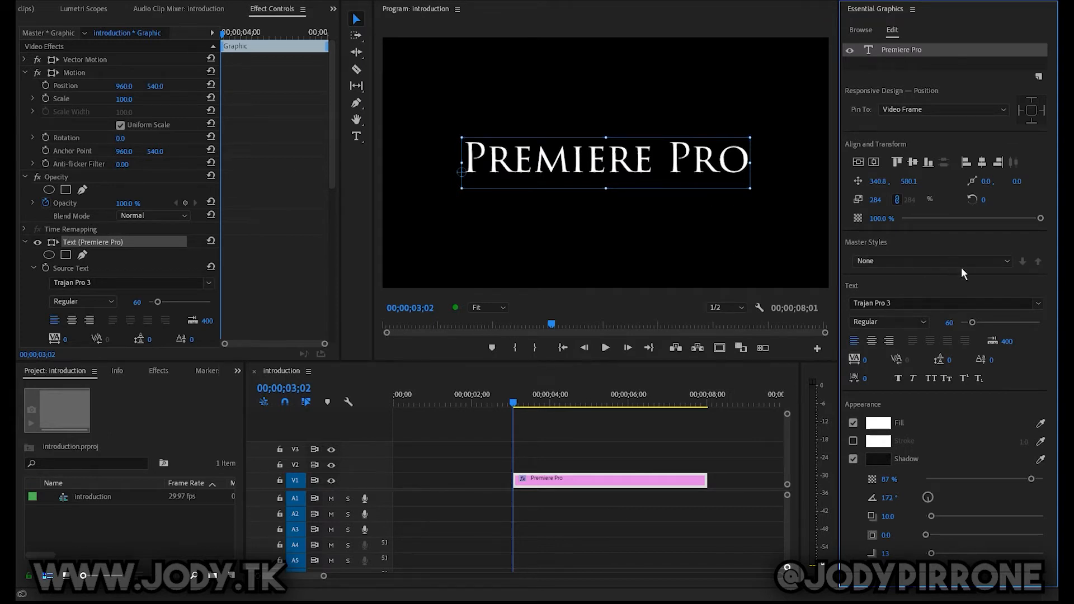
# - Change the fill color of the "Premiere Pro" text to a golden yellow
pyautogui.click(884, 425)
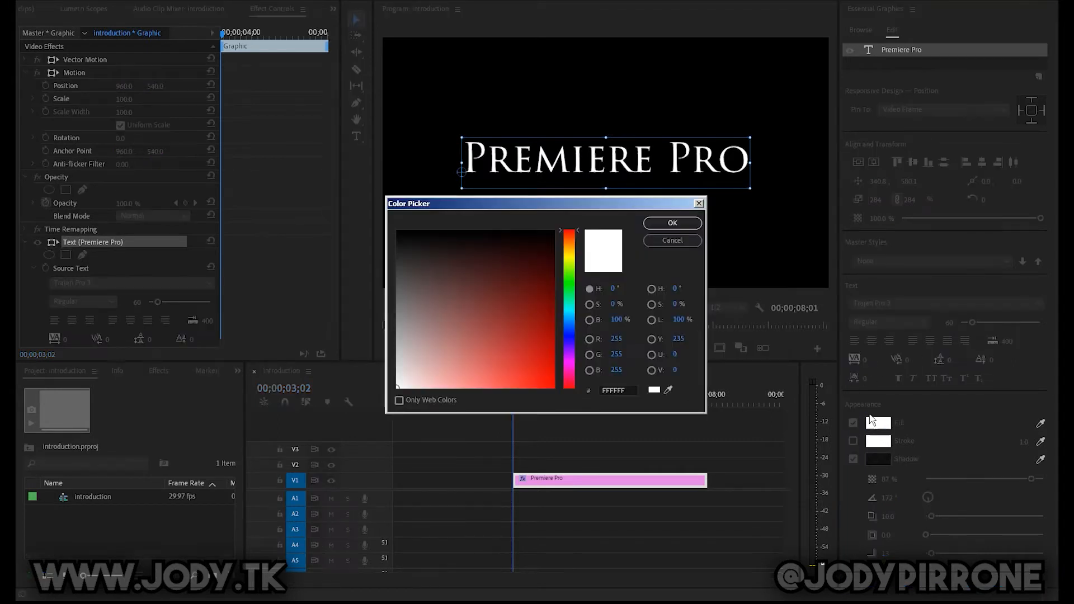
pyautogui.click(568, 255)
pyautogui.click(535, 346)
pyautogui.moveTo(535, 347)
pyautogui.mouseDown()
pyautogui.moveTo(513, 377)
pyautogui.moveTo(529, 363)
pyautogui.mouseUp()
pyautogui.click(649, 223)
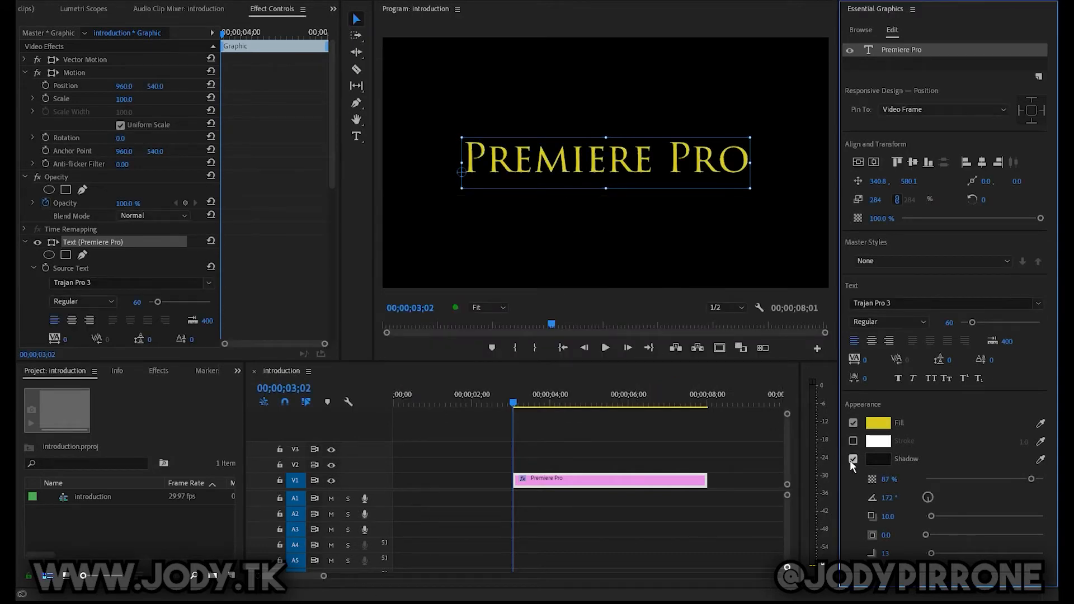
# - Add a dark brown (3B2503) stroke to the "Premiere Pro" text and widen it to about 7.1
pyautogui.click(854, 441)
pyautogui.click(878, 442)
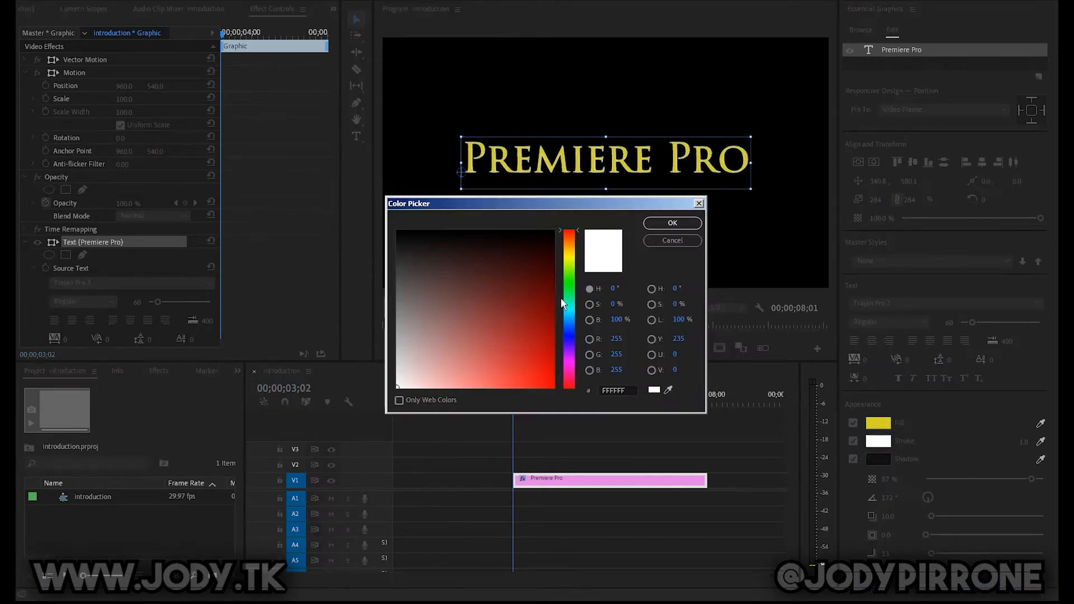
pyautogui.click(573, 255)
pyautogui.moveTo(532, 257); pyautogui.dragTo(549, 266)
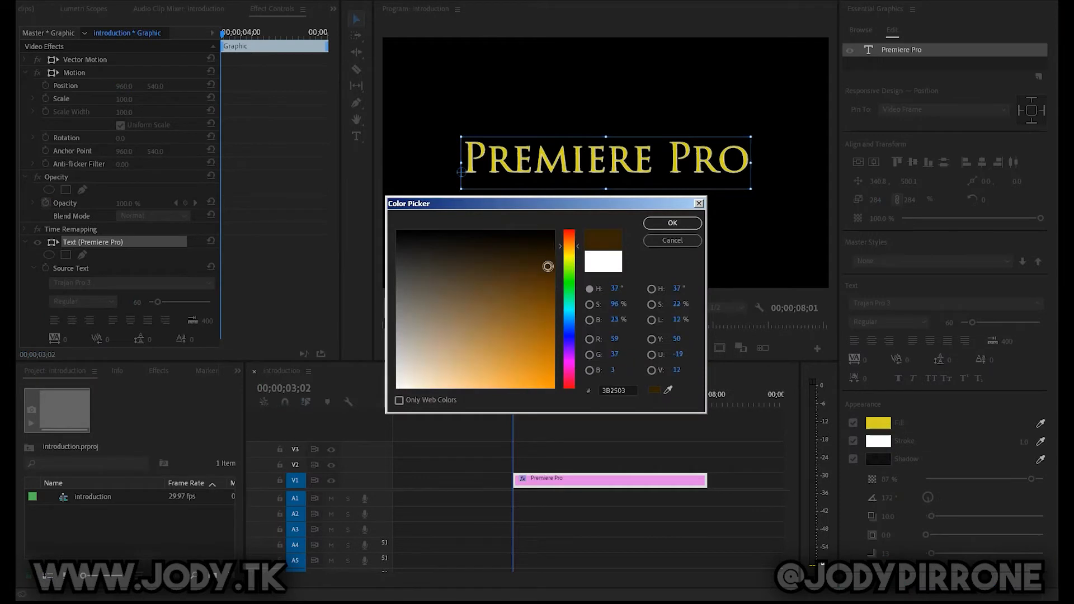
pyautogui.click(672, 223)
pyautogui.moveTo(1023, 442)
pyautogui.mouseDown()
pyautogui.moveTo(1049, 442)
pyautogui.moveTo(1034, 442)
pyautogui.mouseUp()
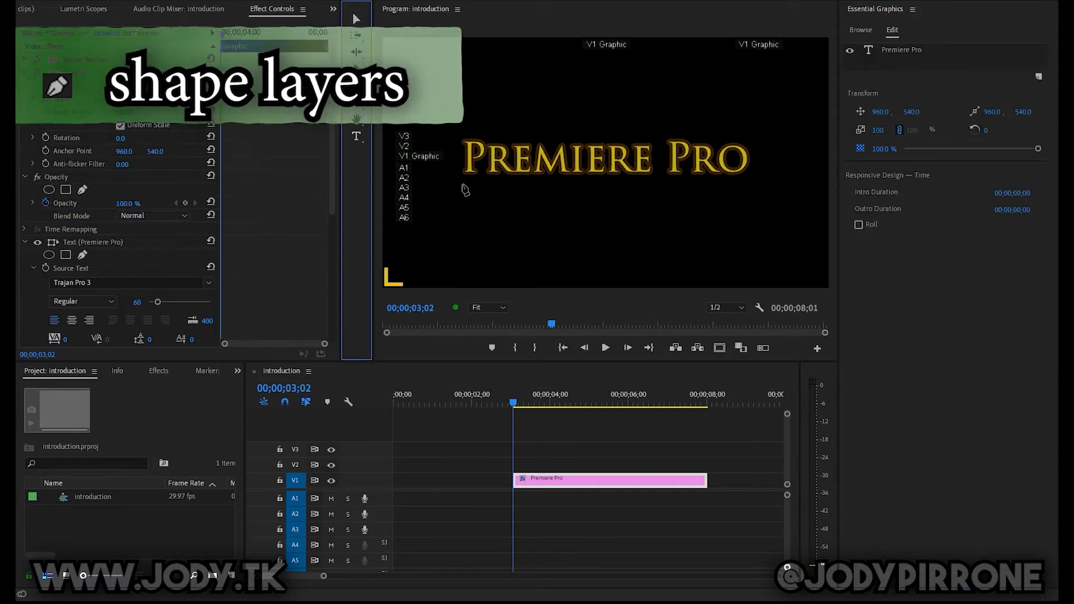
# - Draw a thin tapered triangular shape spanning the title's width just beneath it with the Pen tool
pyautogui.click(462, 184)
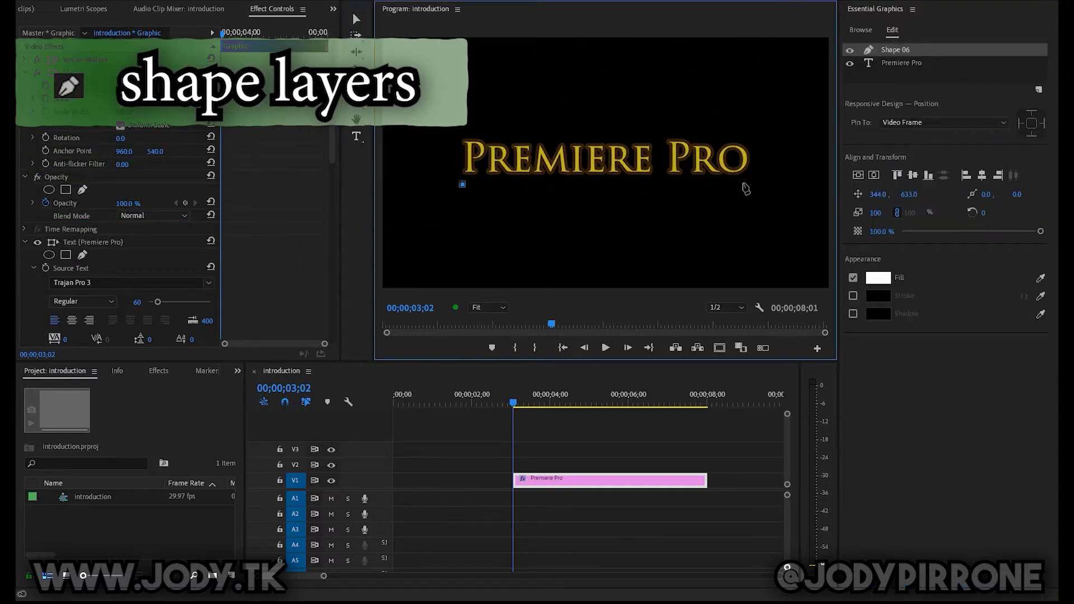
pyautogui.click(744, 185)
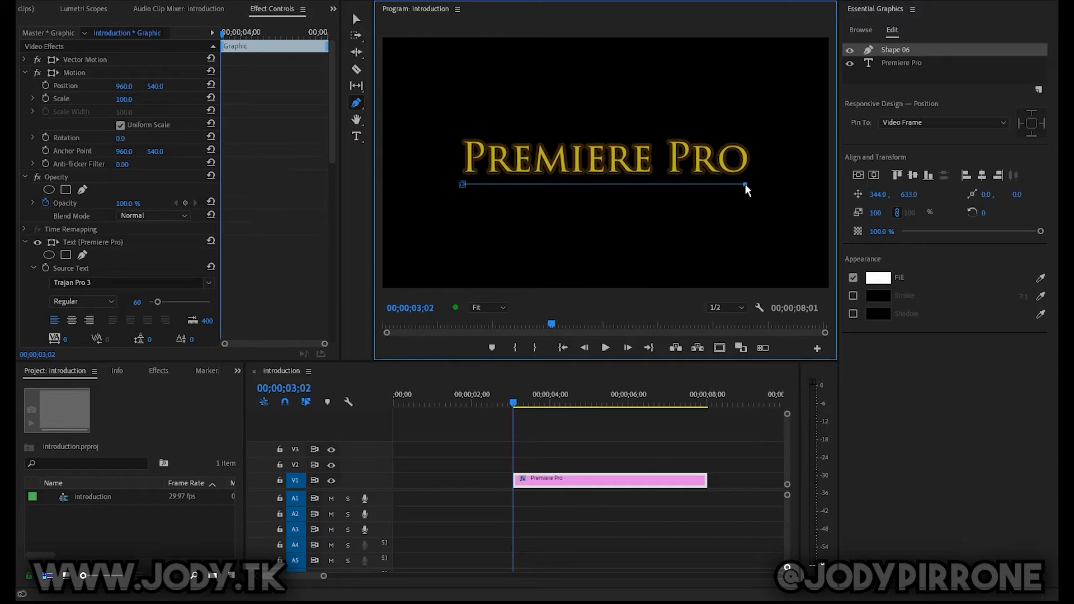
pyautogui.click(464, 194)
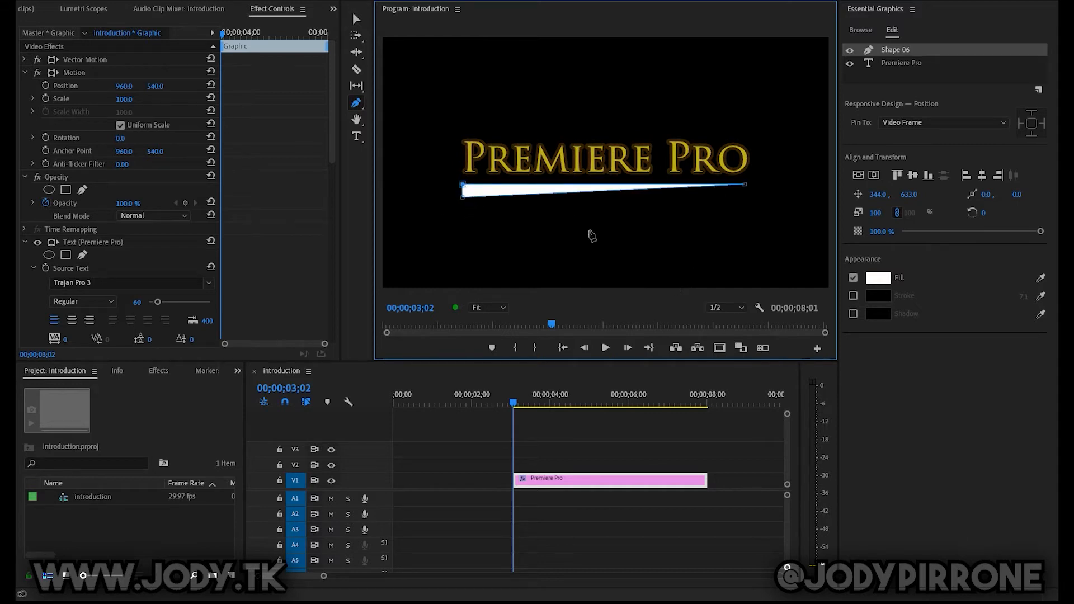
# - Nudge the tapered shape slightly and align it with the "Premiere Pro" text on their horizontal centers
pyautogui.click(351, 19)
pyautogui.moveTo(566, 196); pyautogui.dragTo(570, 195)
pyautogui.keyDown('shift'); pyautogui.click(571, 168); pyautogui.keyUp('shift')
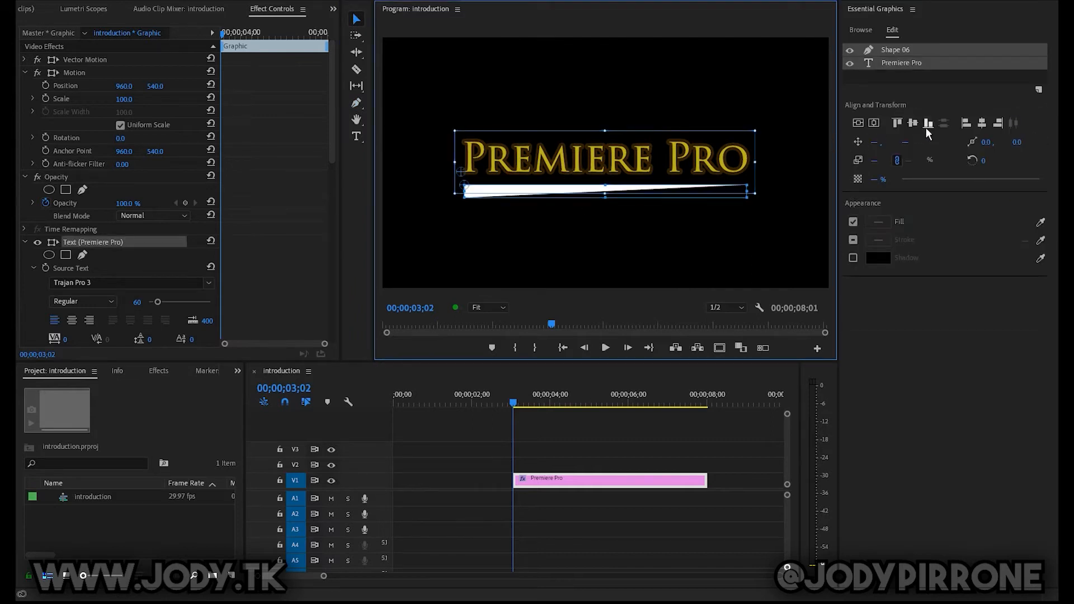
pyautogui.click(981, 123)
pyautogui.click(649, 229)
# - Sample the title's colors for the tapered shape's fill and stroke, enabling the stroke
pyautogui.click(597, 189)
pyautogui.click(1040, 278)
pyautogui.click(726, 155)
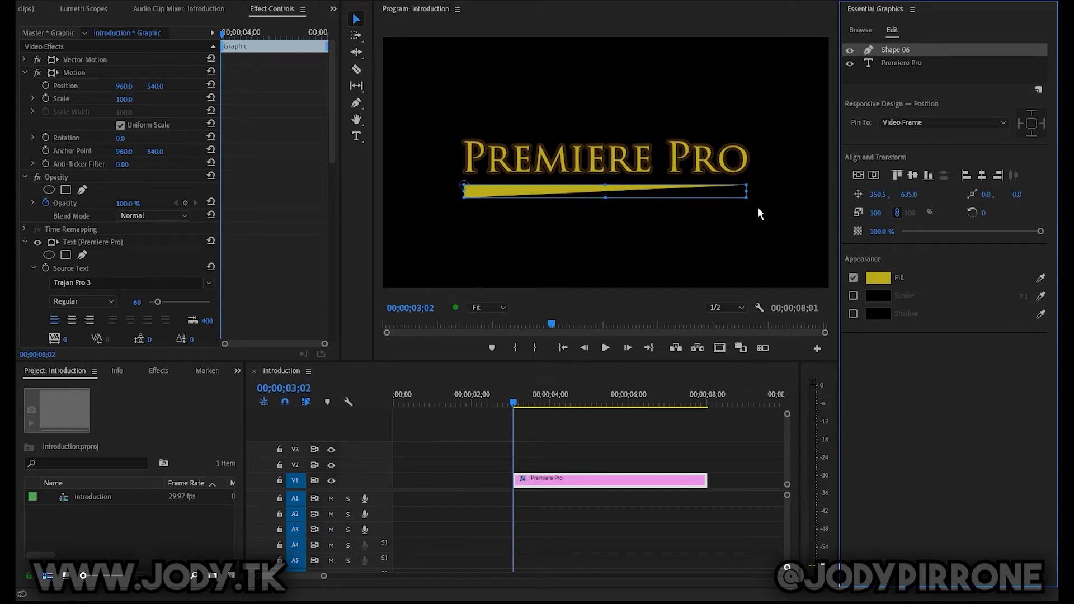
pyautogui.click(852, 296)
pyautogui.click(1041, 296)
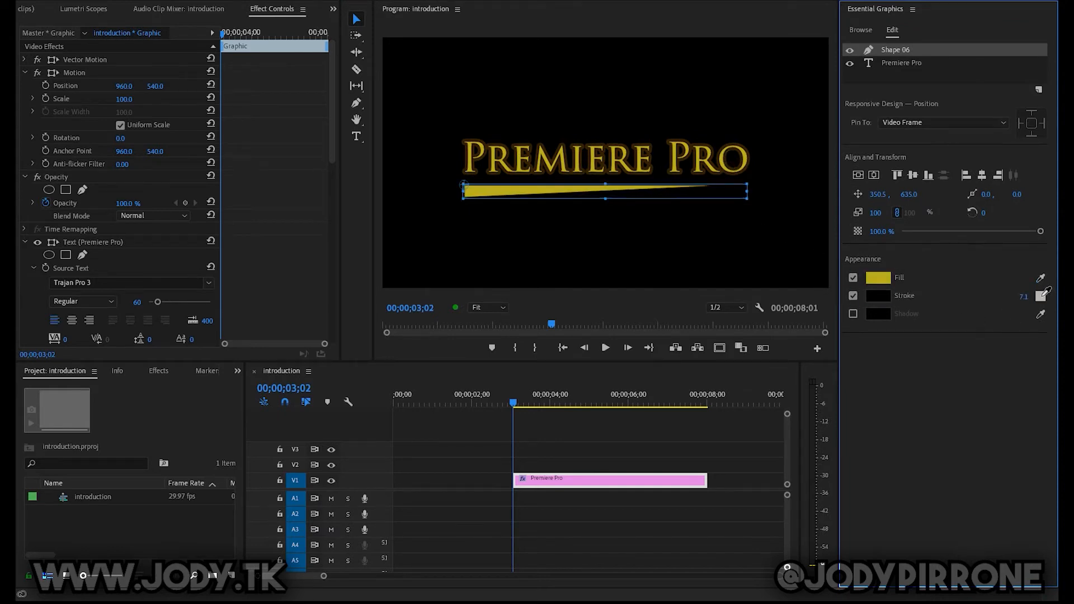
pyautogui.click(751, 142)
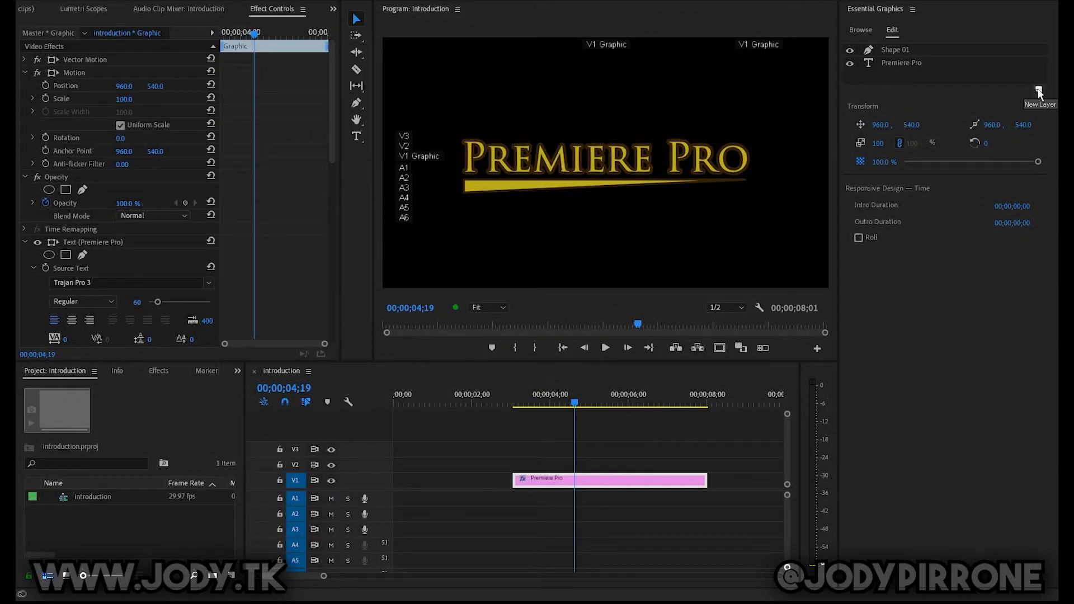
# - Add monarch-butterfly.png from file as a new layer in the title graphic
pyautogui.click(1038, 90)
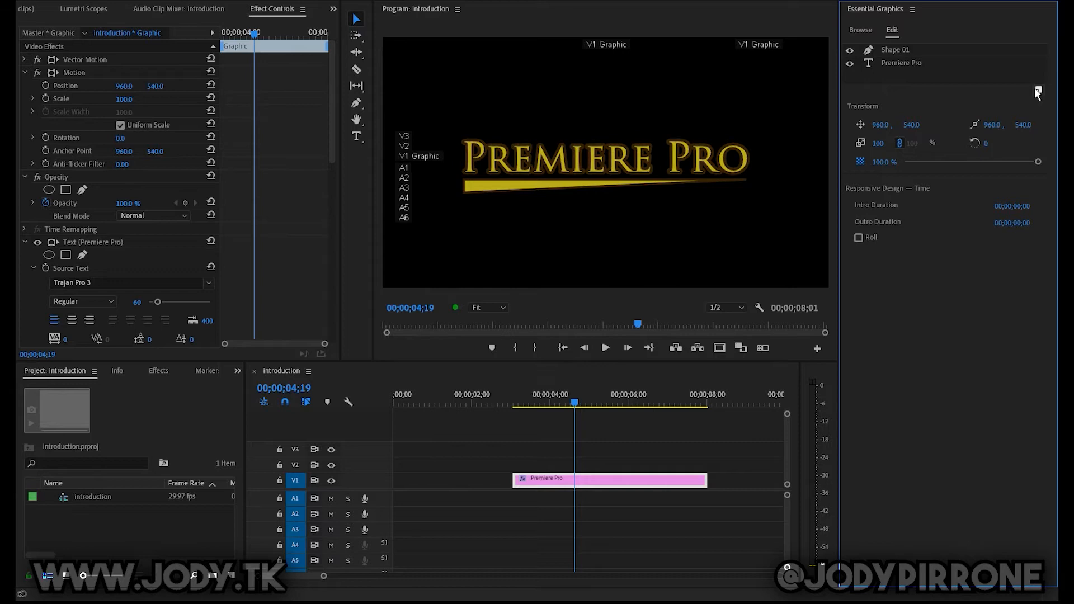
pyautogui.click(1039, 90)
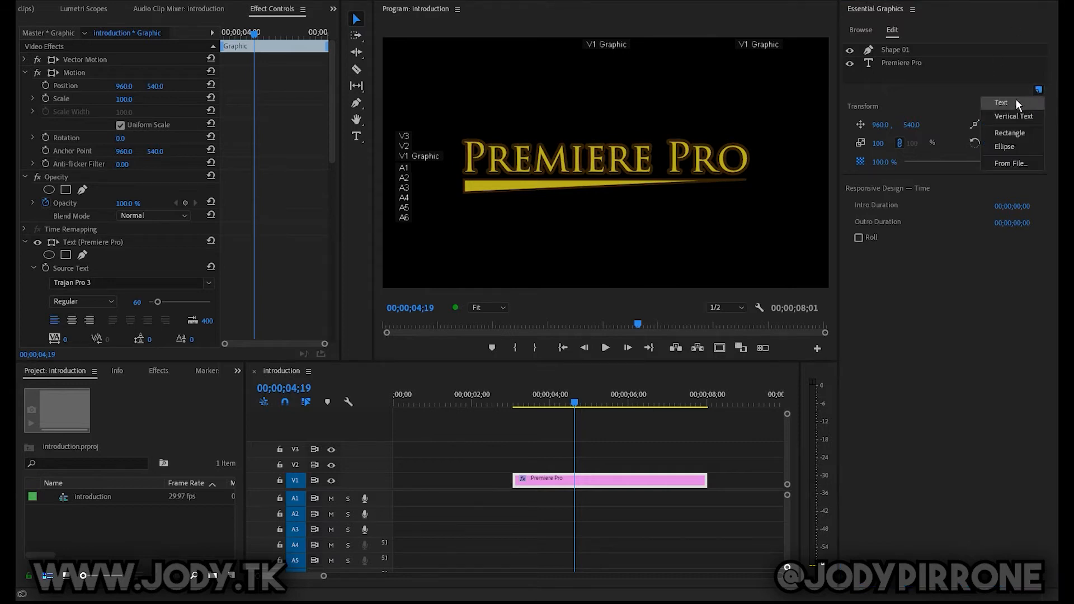
pyautogui.click(1020, 162)
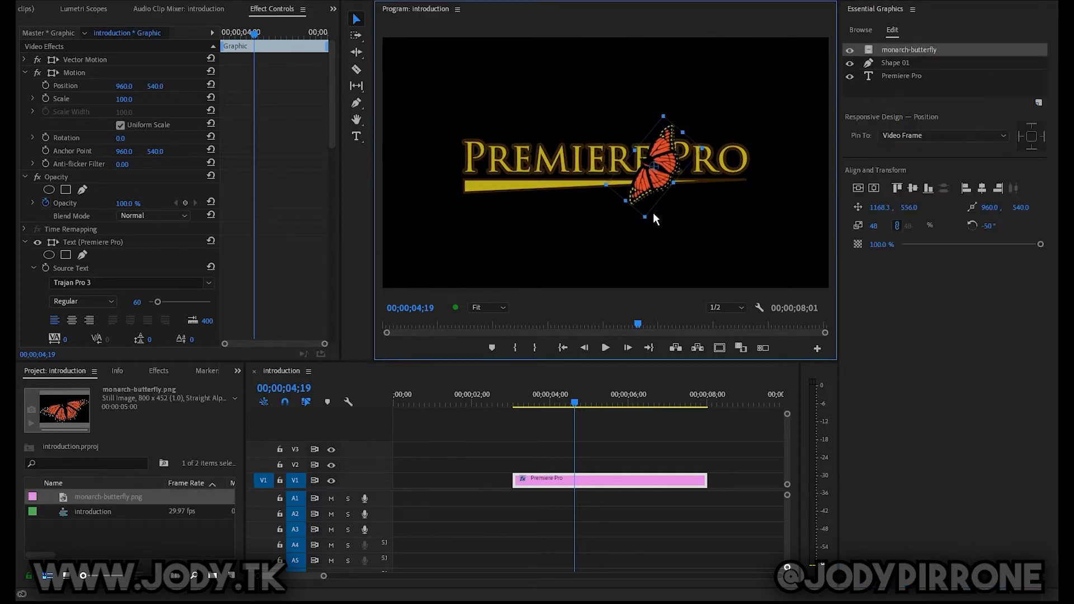
# - Scale the butterfly down to 36% and place it over the last letter of the title
pyautogui.moveTo(688, 175); pyautogui.dragTo(738, 186)
pyautogui.click(778, 186)
pyautogui.moveTo(753, 143); pyautogui.dragTo(758, 144)
pyautogui.click(678, 251)
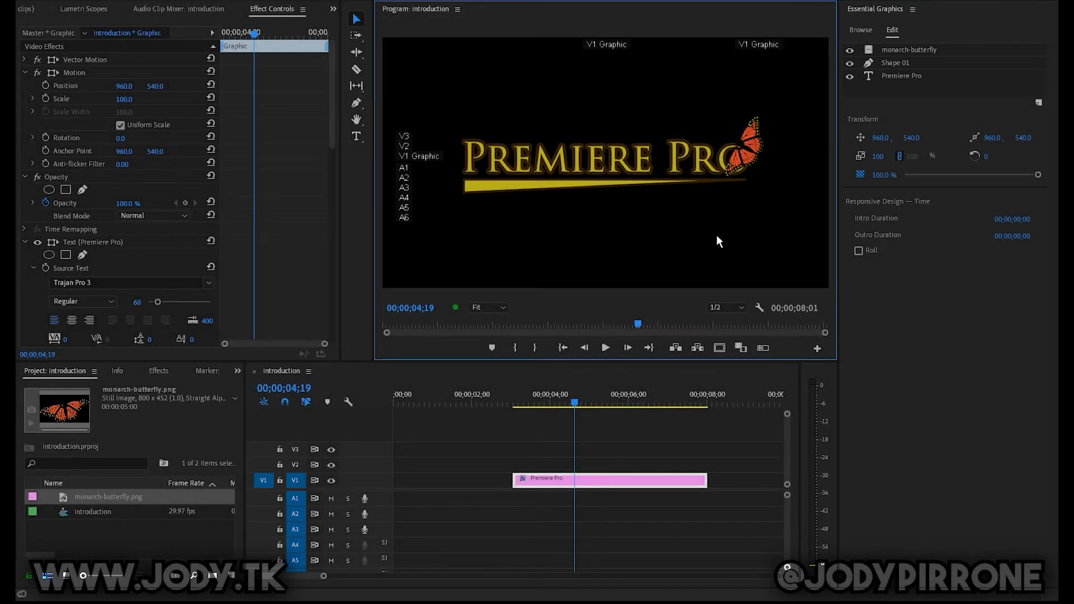
# - Add the animation .mov file as a new graphic layer, scale it to 45%, and place it just before the title's first letter
pyautogui.click(1039, 102)
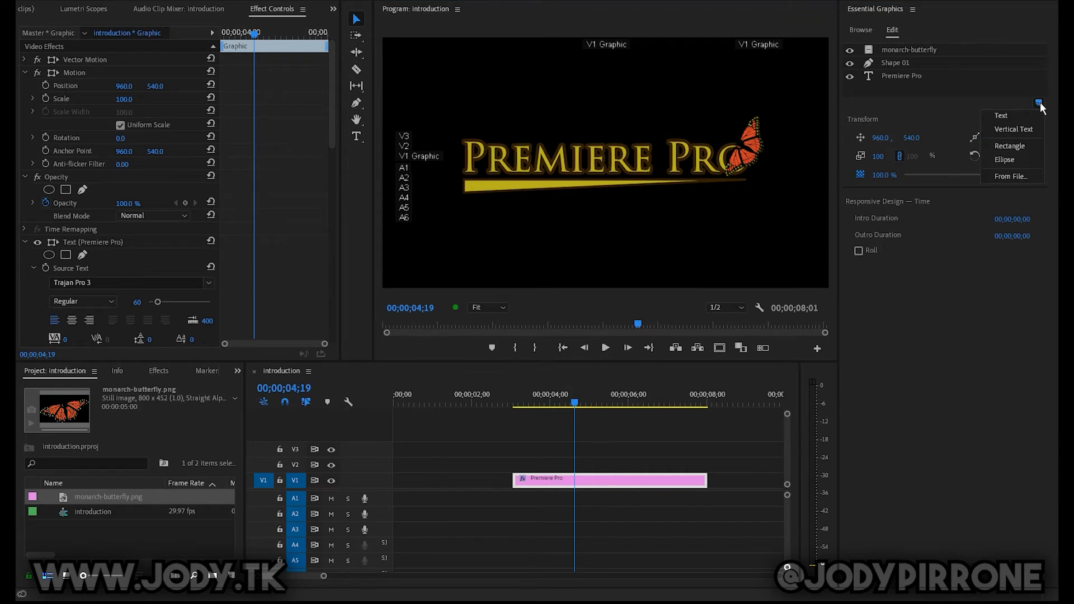
pyautogui.click(1013, 178)
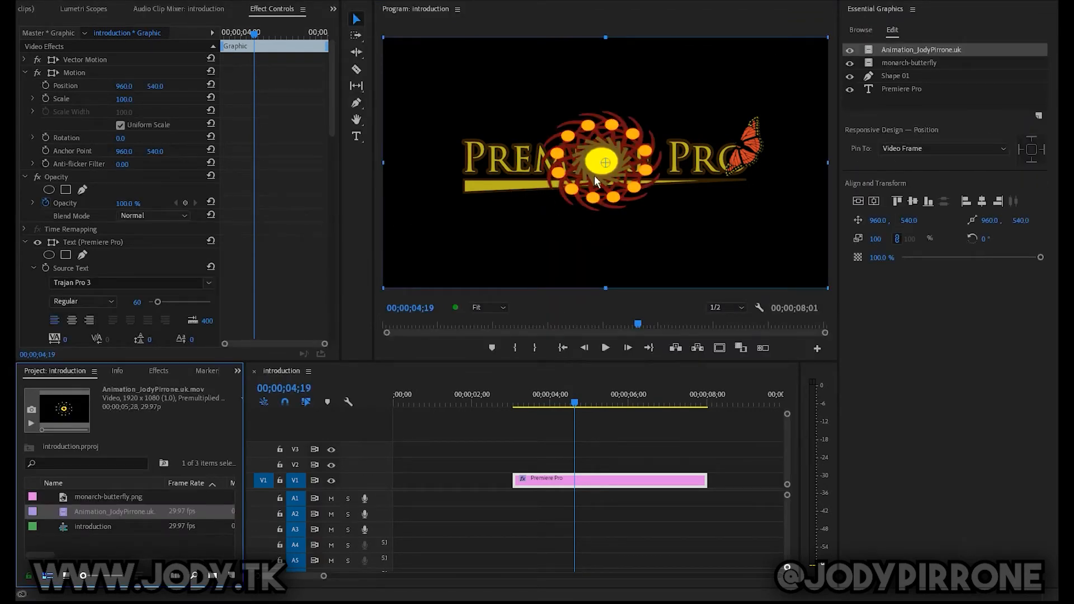
pyautogui.click(607, 180)
pyautogui.moveTo(619, 191); pyautogui.dragTo(475, 183)
pyautogui.moveTo(683, 33); pyautogui.dragTo(529, 112)
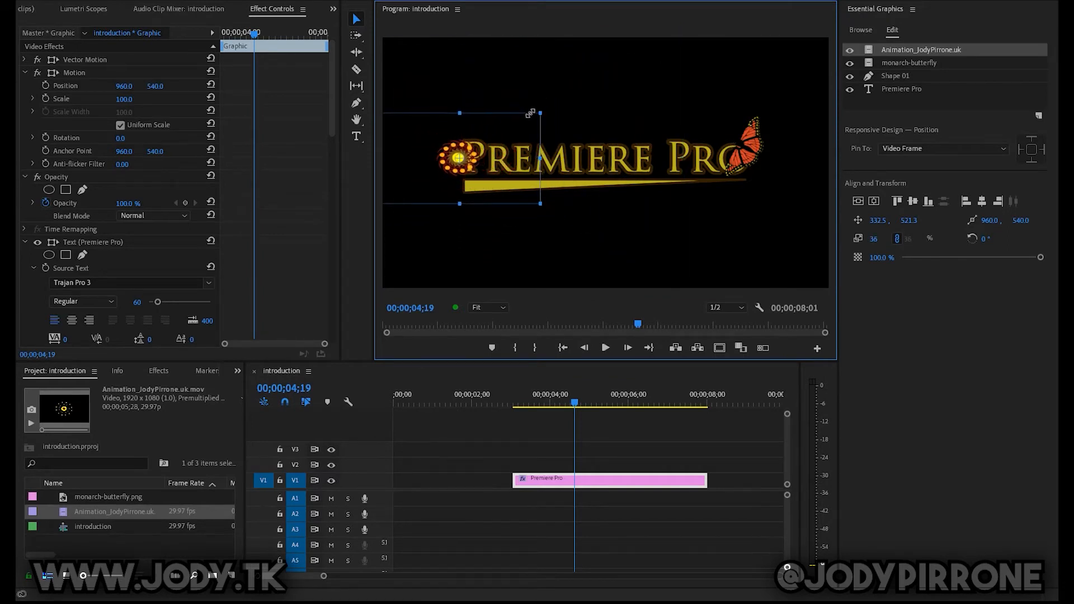
pyautogui.moveTo(442, 173)
pyautogui.mouseDown()
pyautogui.moveTo(418, 171)
pyautogui.moveTo(440, 168)
pyautogui.mouseUp()
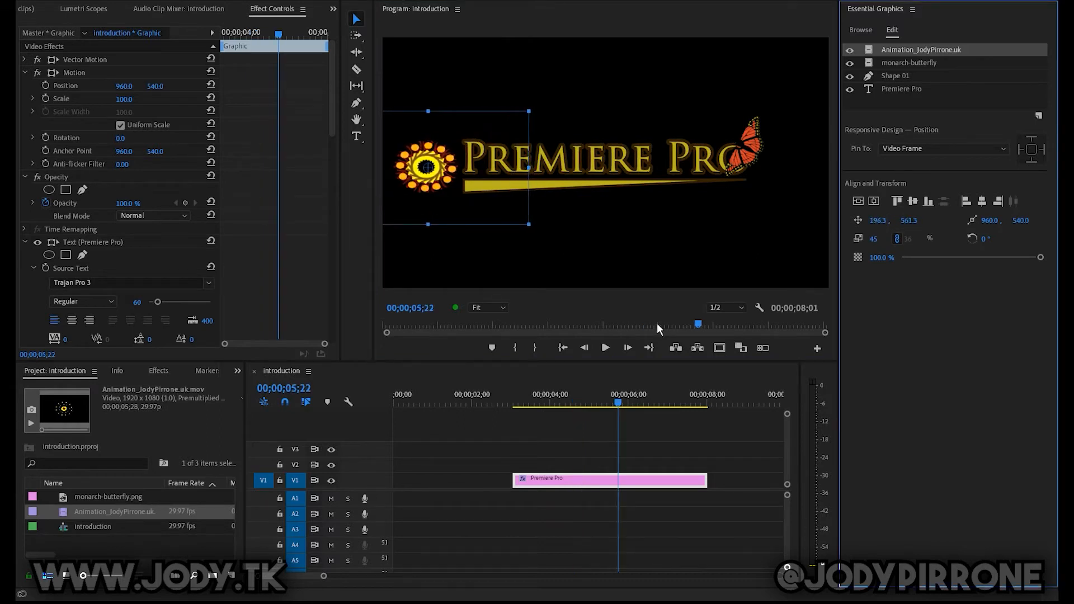
# - Play the sequence from the start of the graphic to review the animated layer beside the title
pyautogui.moveTo(551, 397); pyautogui.dragTo(520, 397)
pyautogui.press('space')
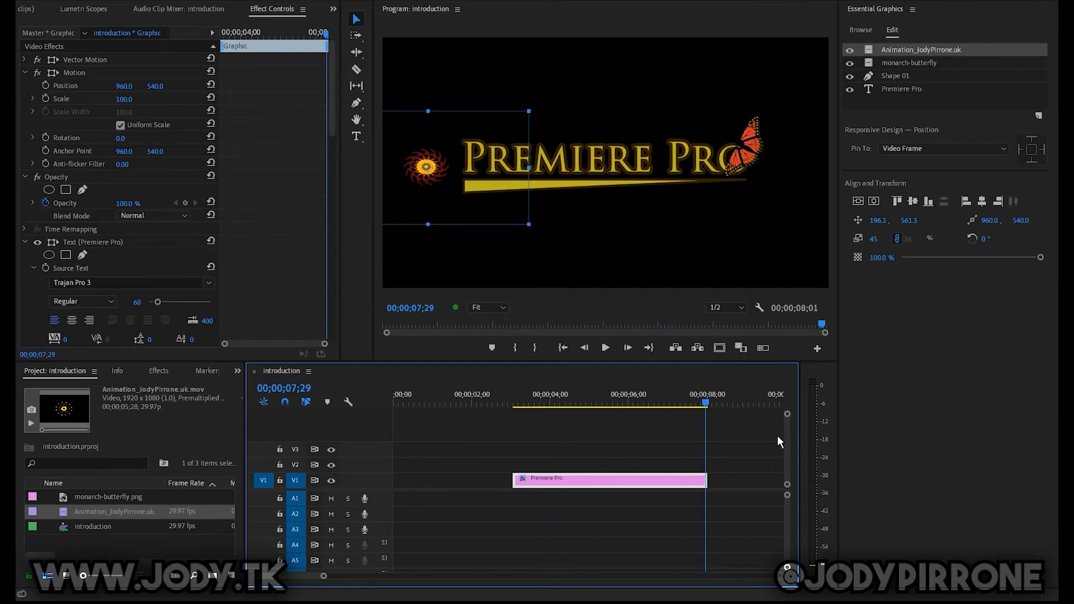
pyautogui.click(518, 395)
pyautogui.press('space')
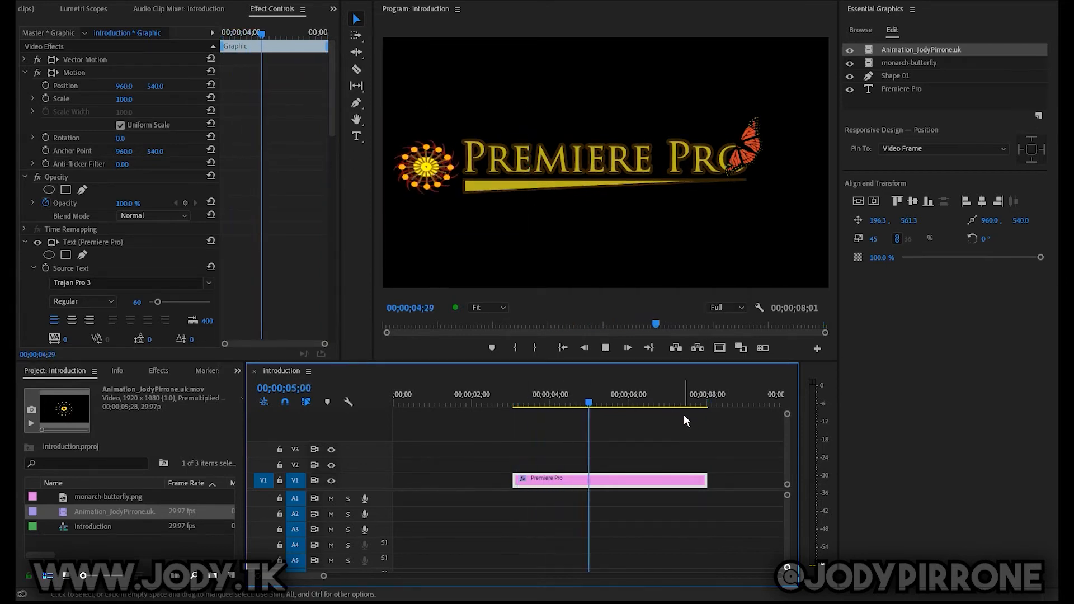
pyautogui.press('space')
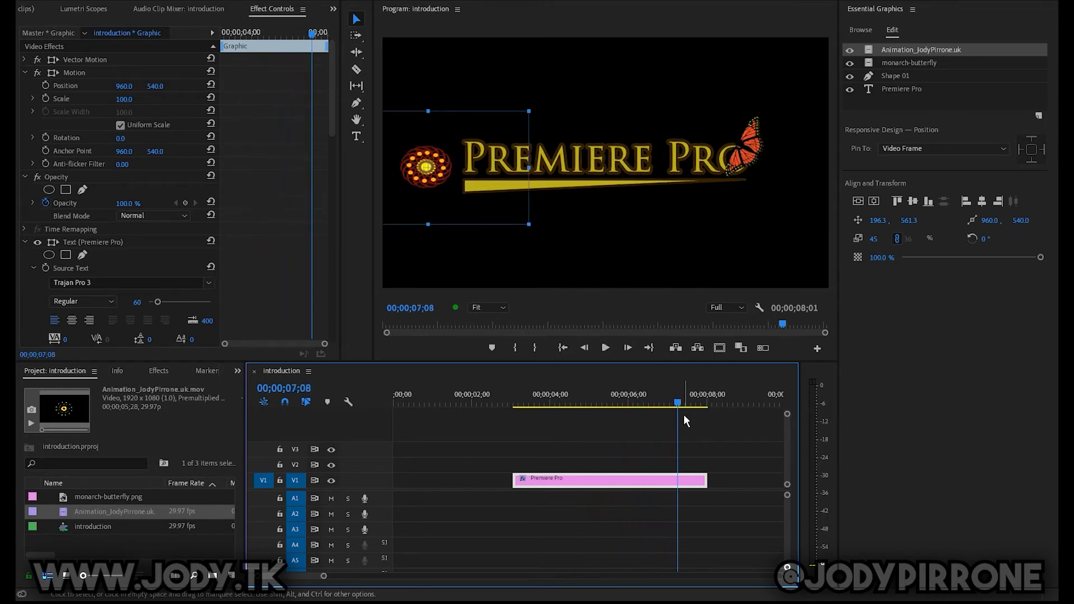
# - Search the effects for "drop" and apply Drop Shadow to the Premiere Pro graphic clip on V1
pyautogui.click(112, 386)
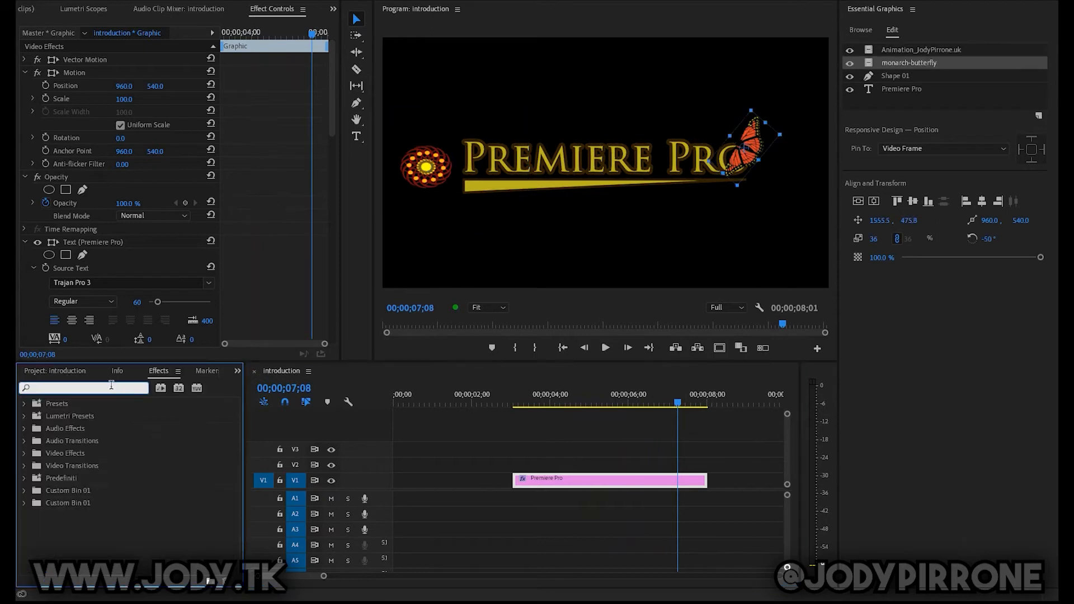
pyautogui.write('drop')
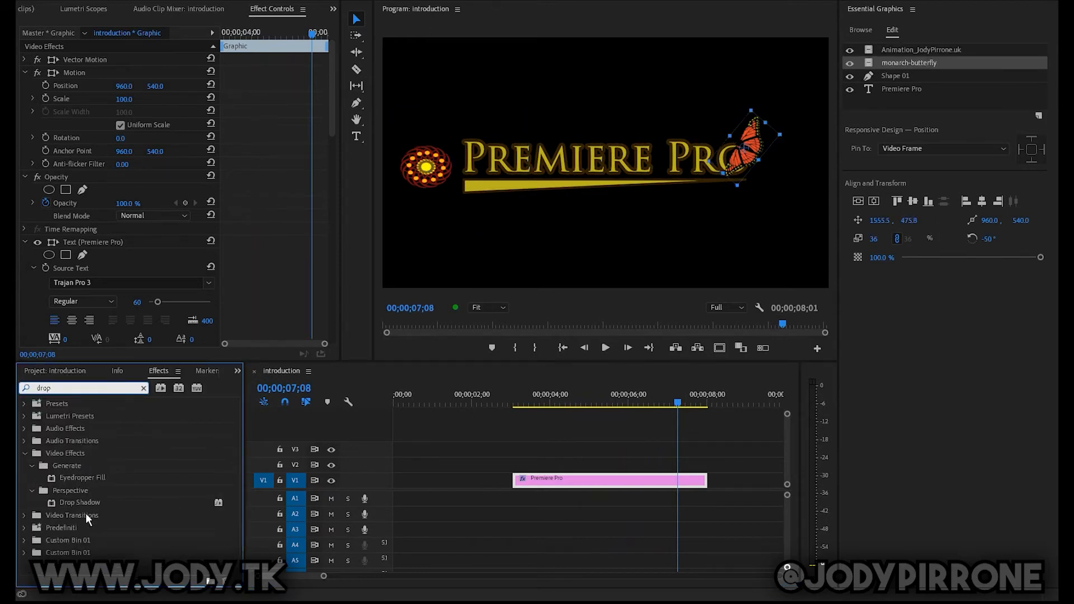
pyautogui.moveTo(89, 503); pyautogui.dragTo(587, 485)
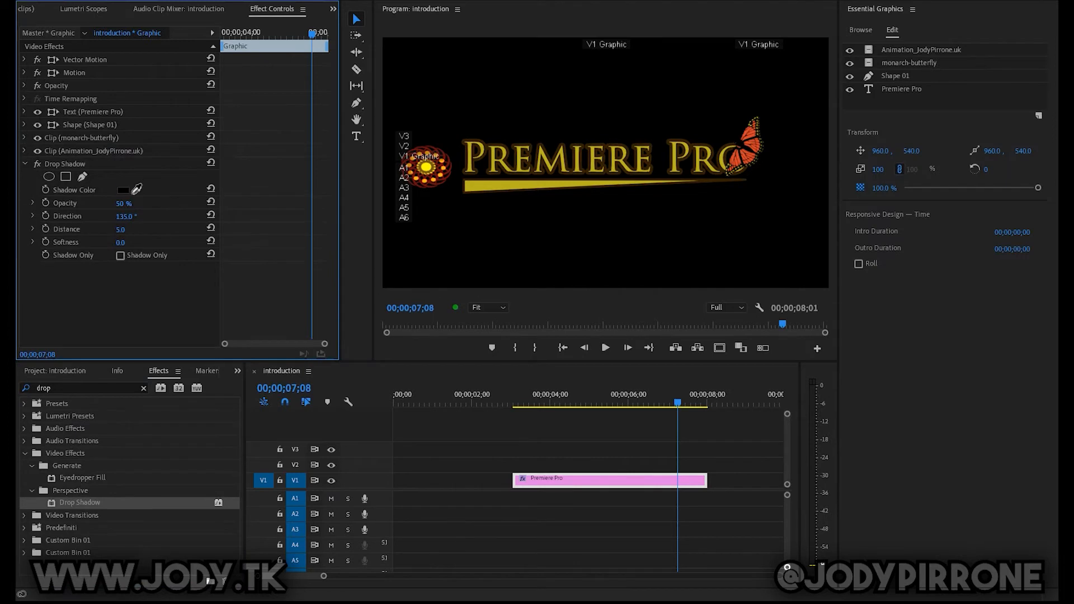
# - Give the drop shadow a golden brown color, 39% opacity and a softness of 56
pyautogui.click(123, 190)
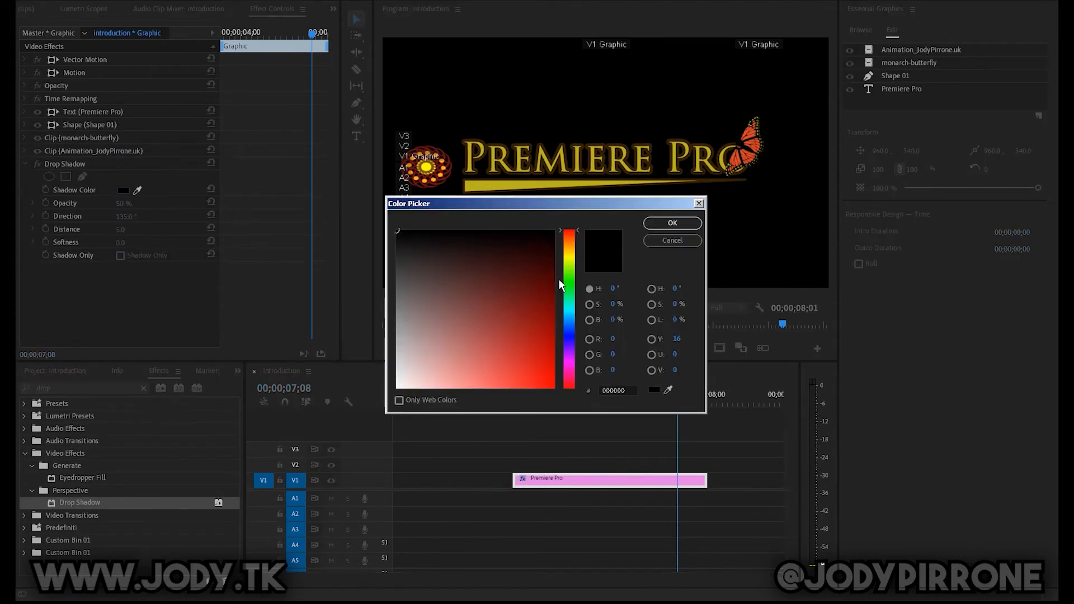
pyautogui.moveTo(557, 287); pyautogui.dragTo(565, 250)
pyautogui.moveTo(525, 294)
pyautogui.mouseDown()
pyautogui.moveTo(491, 330)
pyautogui.moveTo(510, 283)
pyautogui.moveTo(507, 295)
pyautogui.mouseUp()
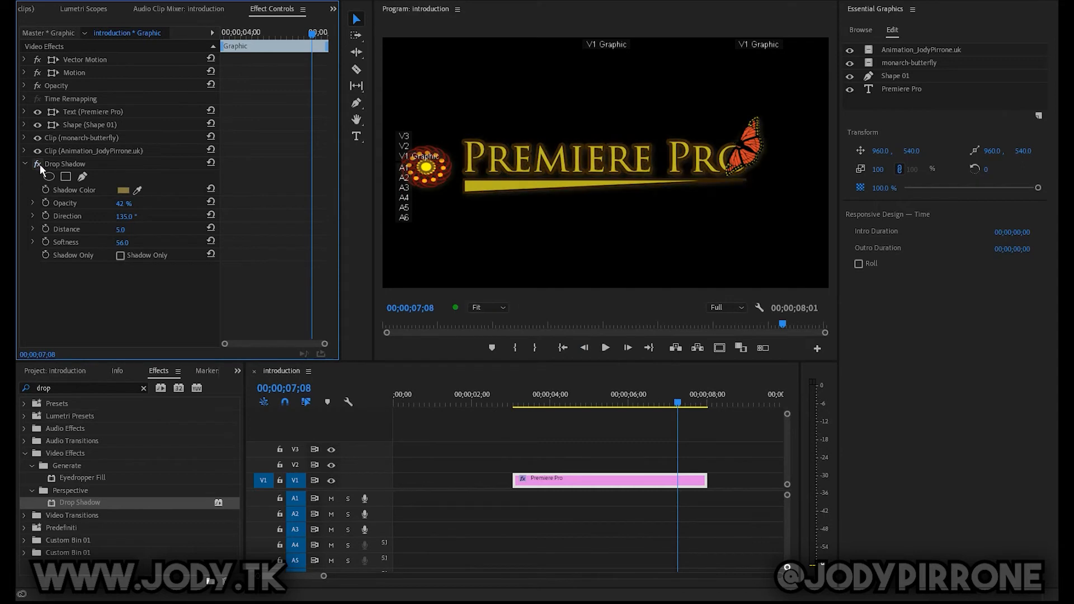
pyautogui.moveTo(123, 203); pyautogui.dragTo(159, 204)
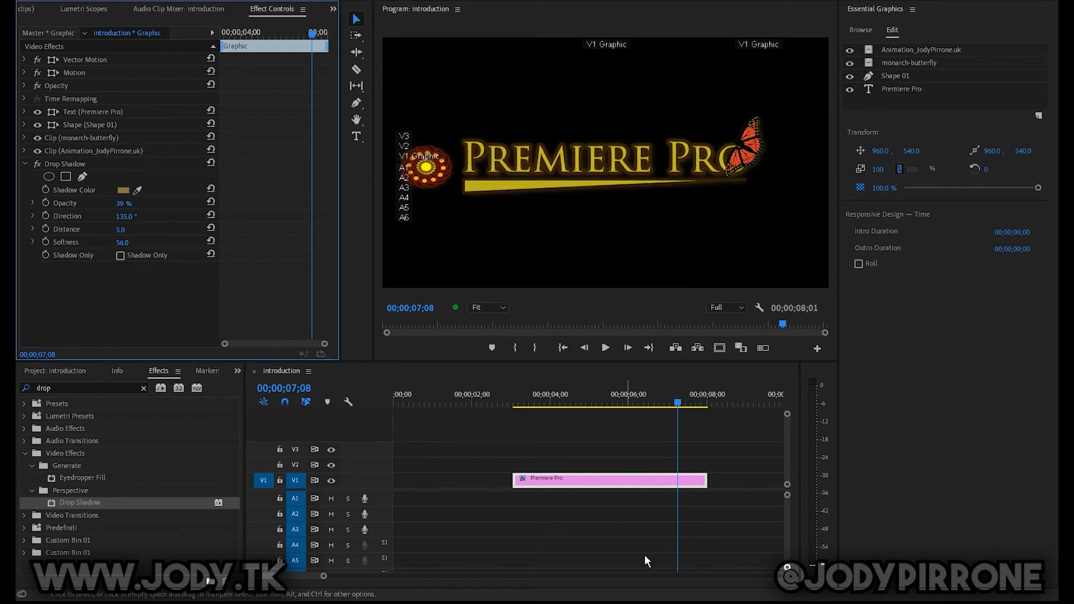
# - Play the graphic clip from near its beginning to check the glow made by the drop shadow
pyautogui.moveTo(538, 403); pyautogui.dragTo(526, 400)
pyautogui.press('space')
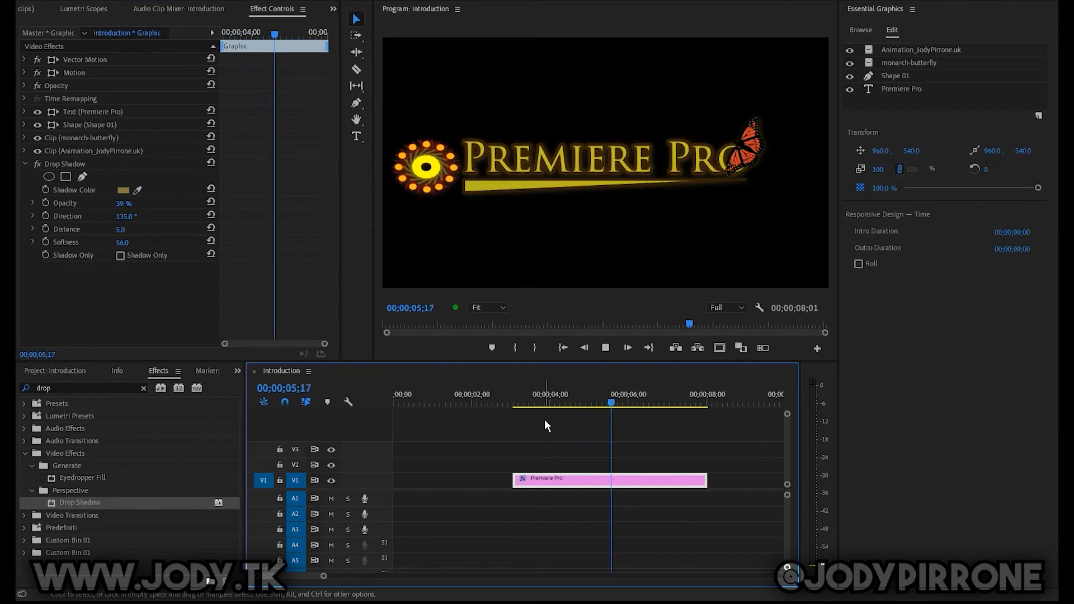
pyautogui.press('space')
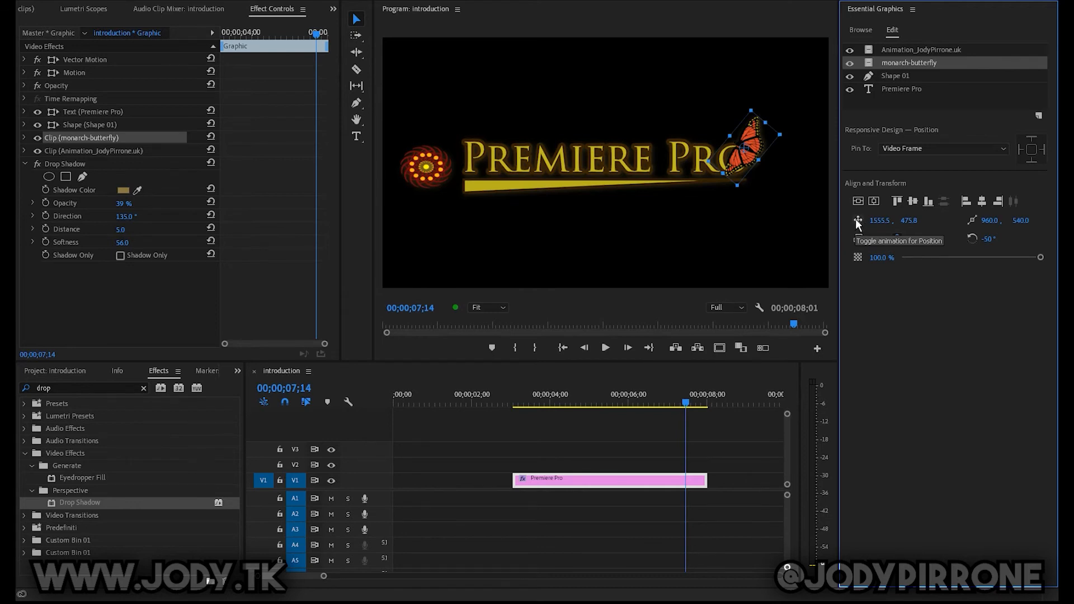
# - Animate the butterfly's position from 00;00;07;14, adding a keyframe near 00;00;07;00 that moves it up and away from the title
pyautogui.click(857, 221)
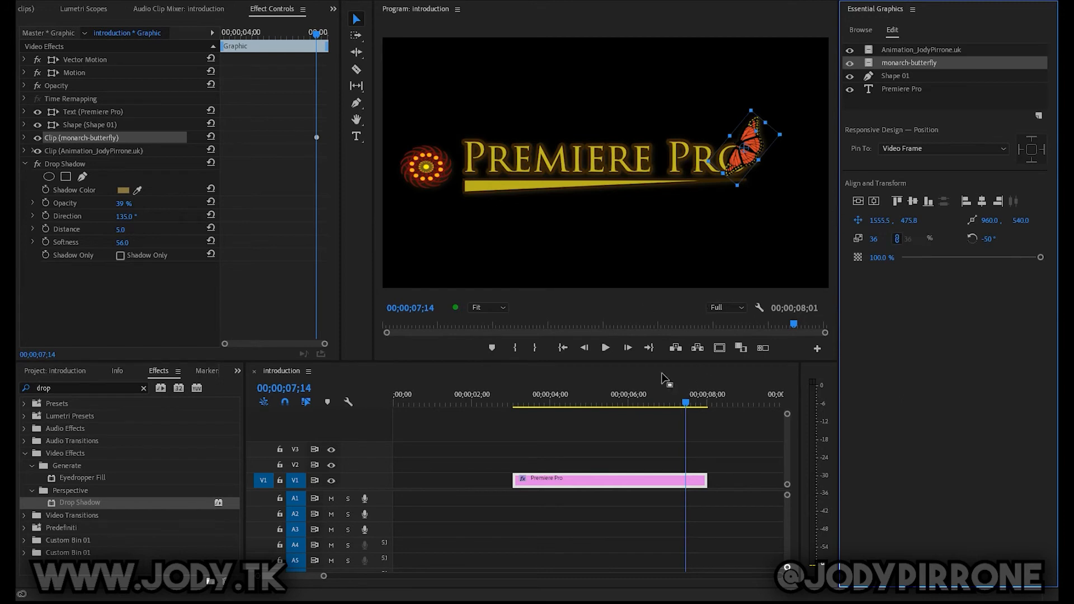
pyautogui.click(685, 403)
pyautogui.moveTo(685, 402); pyautogui.dragTo(668, 404)
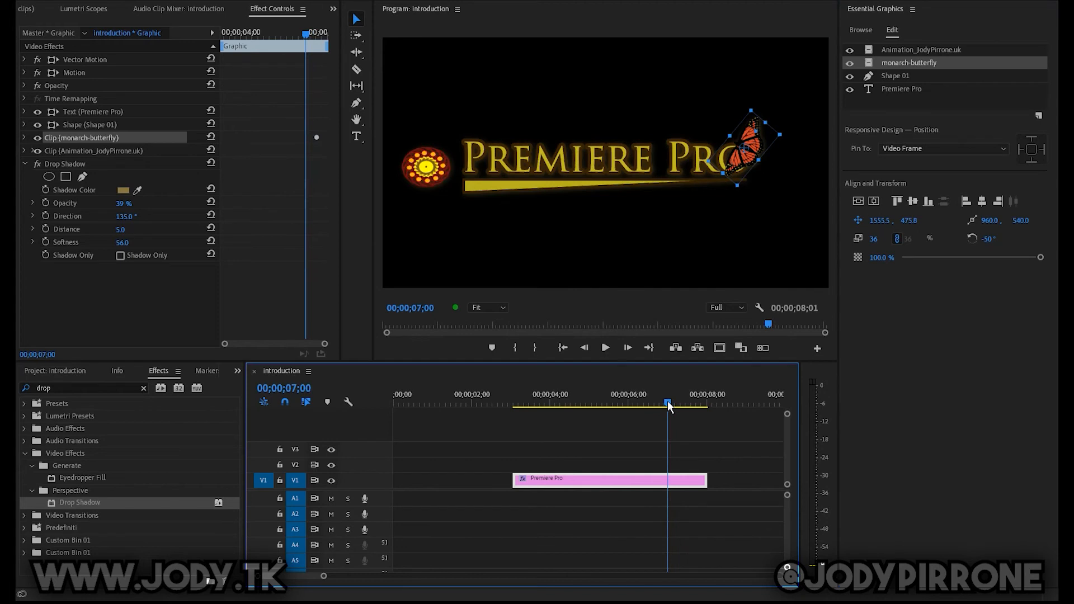
pyautogui.moveTo(743, 162); pyautogui.dragTo(772, 145)
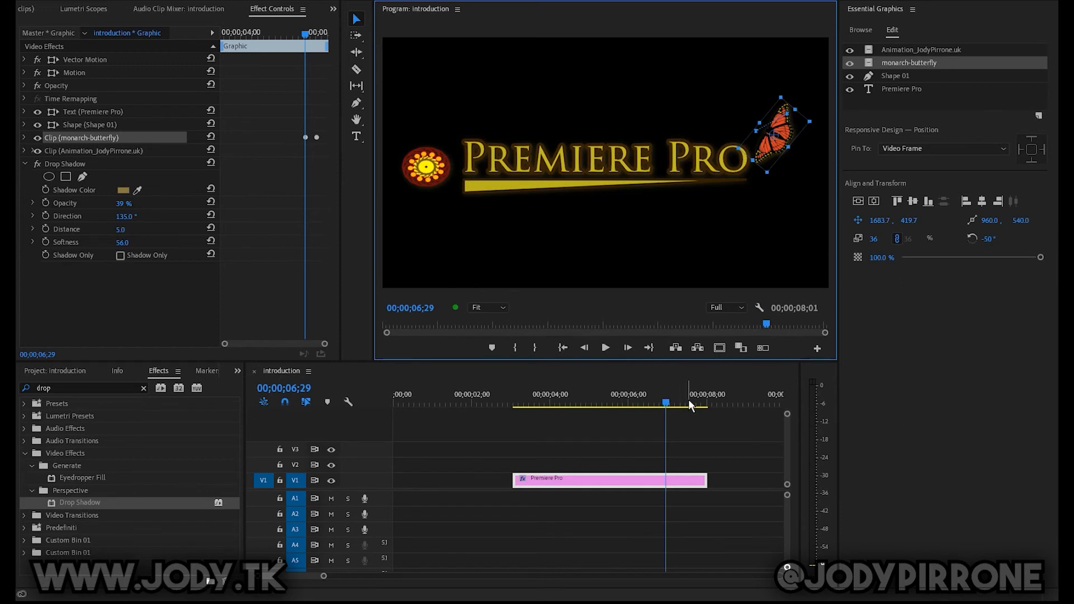
# - Add butterfly position keyframes at 00;00;06;06, 00;00;05;08 and an earlier frame, tracing a wavy path out past the frame's right edge
pyautogui.moveTo(670, 398); pyautogui.dragTo(636, 403)
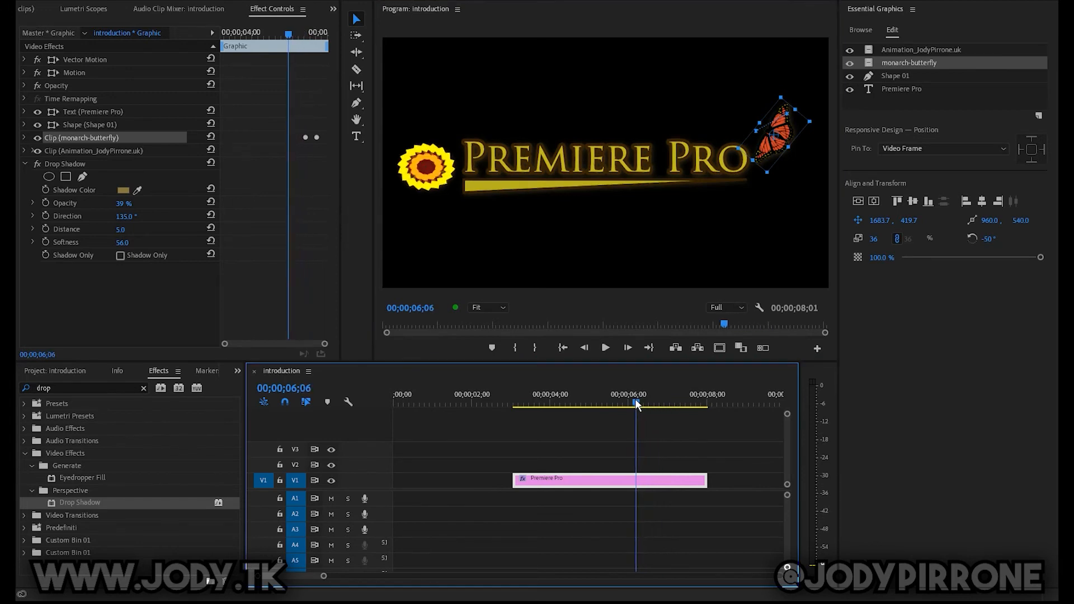
pyautogui.moveTo(780, 146); pyautogui.dragTo(790, 175)
pyautogui.moveTo(635, 402); pyautogui.dragTo(600, 402)
pyautogui.moveTo(791, 189); pyautogui.dragTo(821, 173)
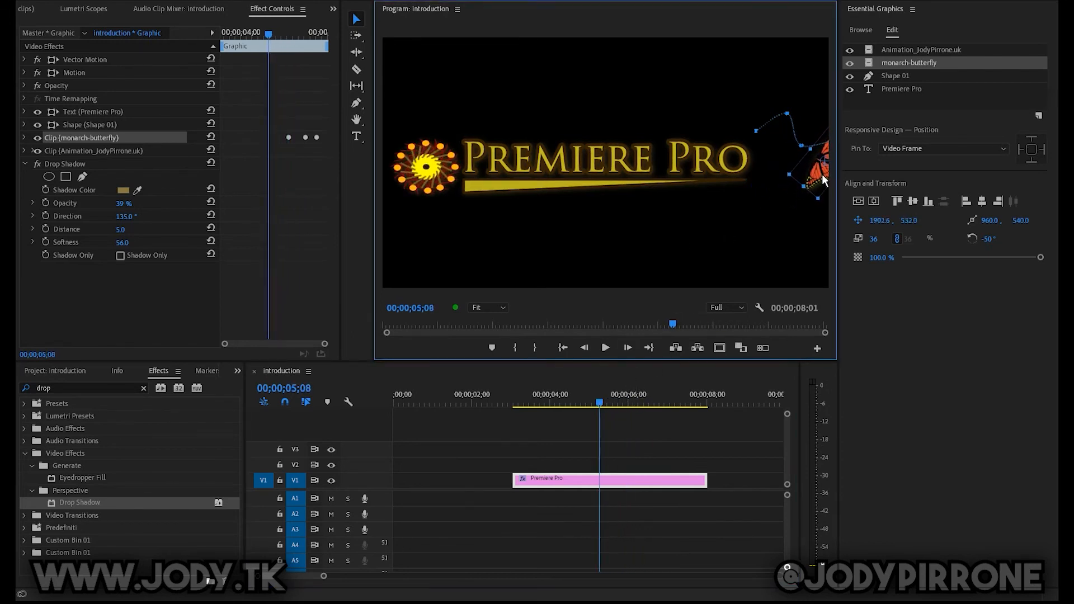
pyautogui.moveTo(595, 403); pyautogui.dragTo(572, 403)
pyautogui.moveTo(823, 191); pyautogui.dragTo(828, 177)
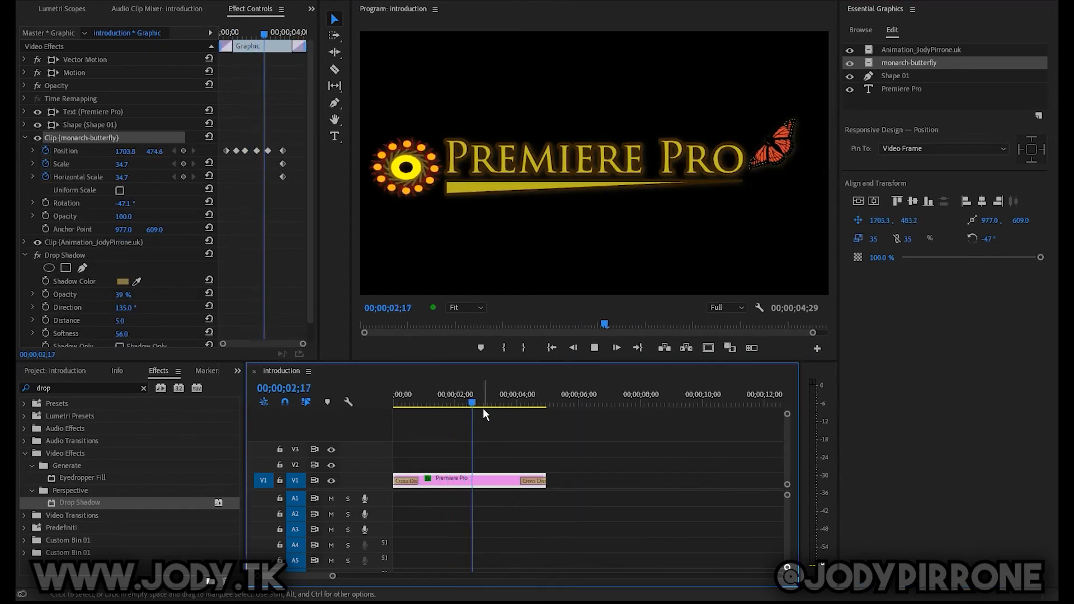
# - Animate the butterfly's wing flap with a reduced horizontal scale keyframe at 00;00;03;11 and a horizontal scale of 32 at 00;00;03;02
pyautogui.press('space')
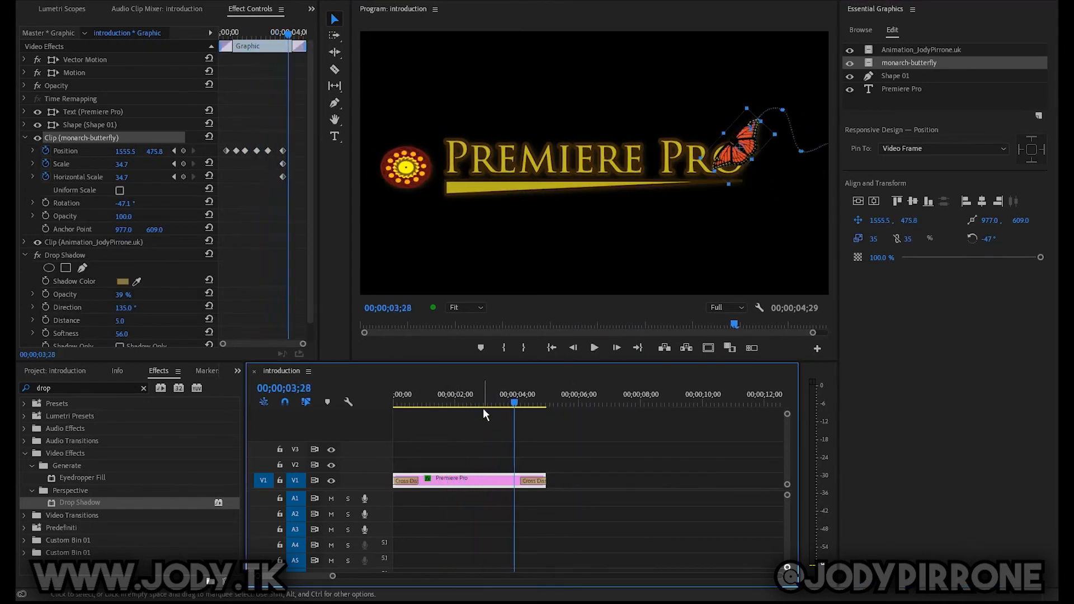
pyautogui.click(515, 398)
pyautogui.moveTo(515, 398); pyautogui.dragTo(520, 396)
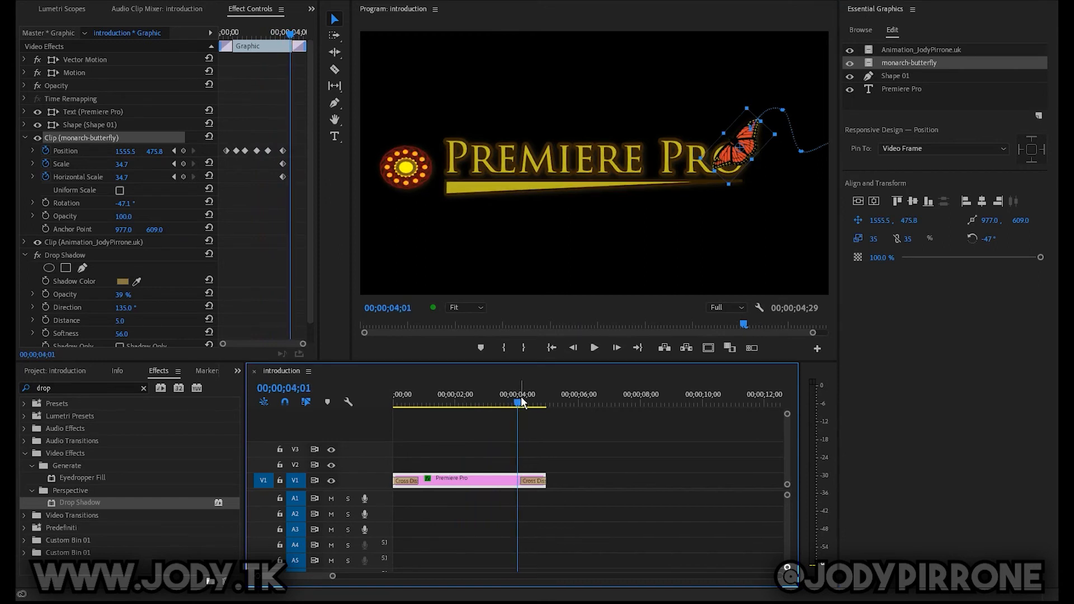
pyautogui.moveTo(290, 31); pyautogui.dragTo(279, 32)
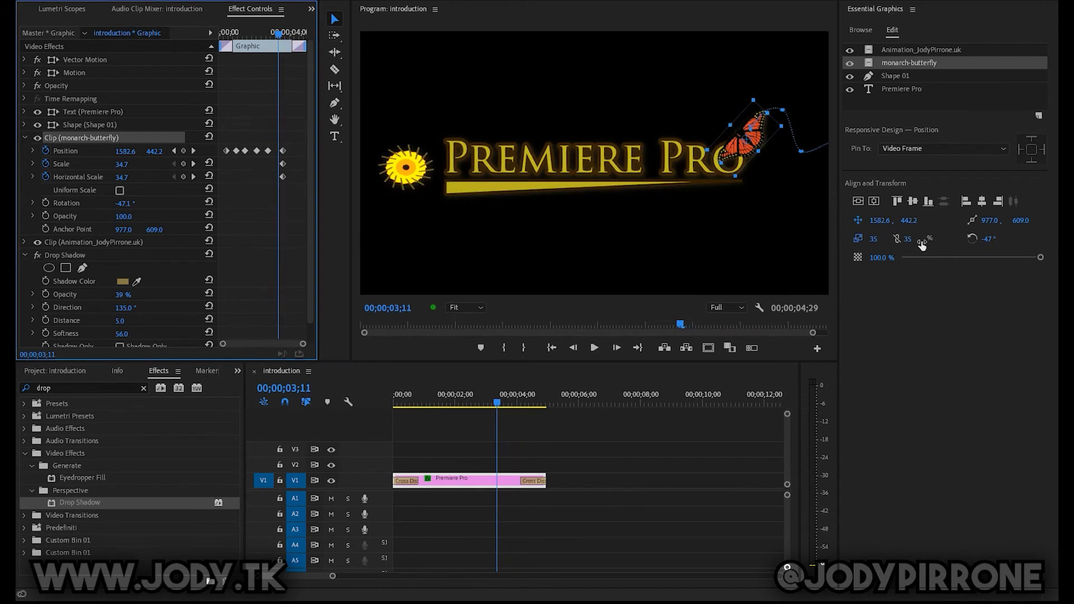
pyautogui.moveTo(908, 239); pyautogui.dragTo(892, 239)
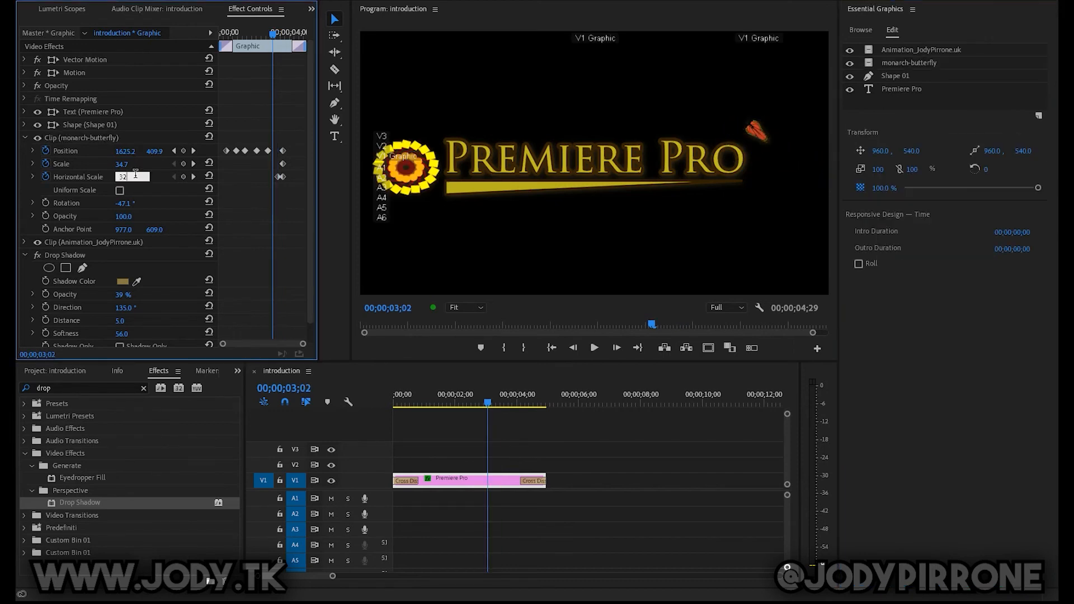
pyautogui.press('Return')
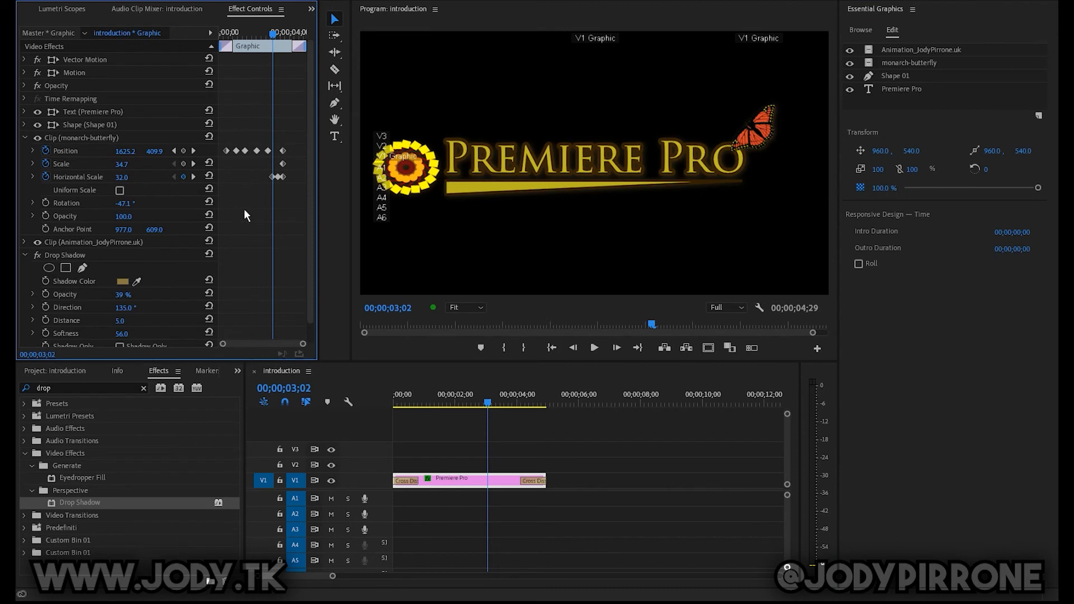
# - Move the butterfly's earliest horizontal scale keyframe to about 00;00;03;07 and play the wing flap from there
pyautogui.moveTo(269, 46); pyautogui.dragTo(279, 46)
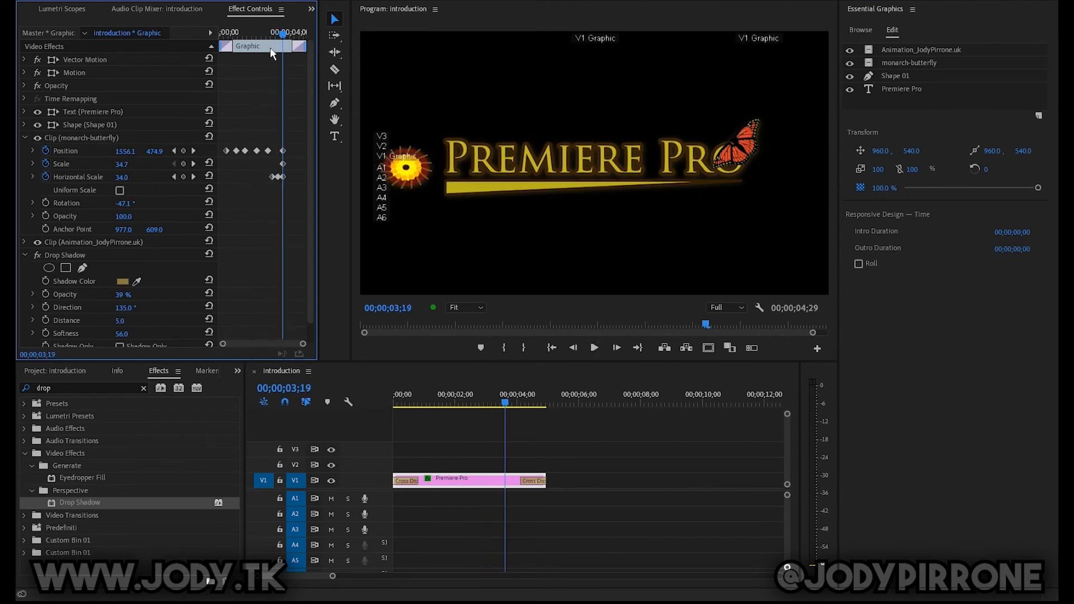
pyautogui.moveTo(303, 345); pyautogui.dragTo(284, 347)
pyautogui.moveTo(246, 177)
pyautogui.mouseDown()
pyautogui.moveTo(230, 177)
pyautogui.moveTo(240, 176)
pyautogui.mouseUp()
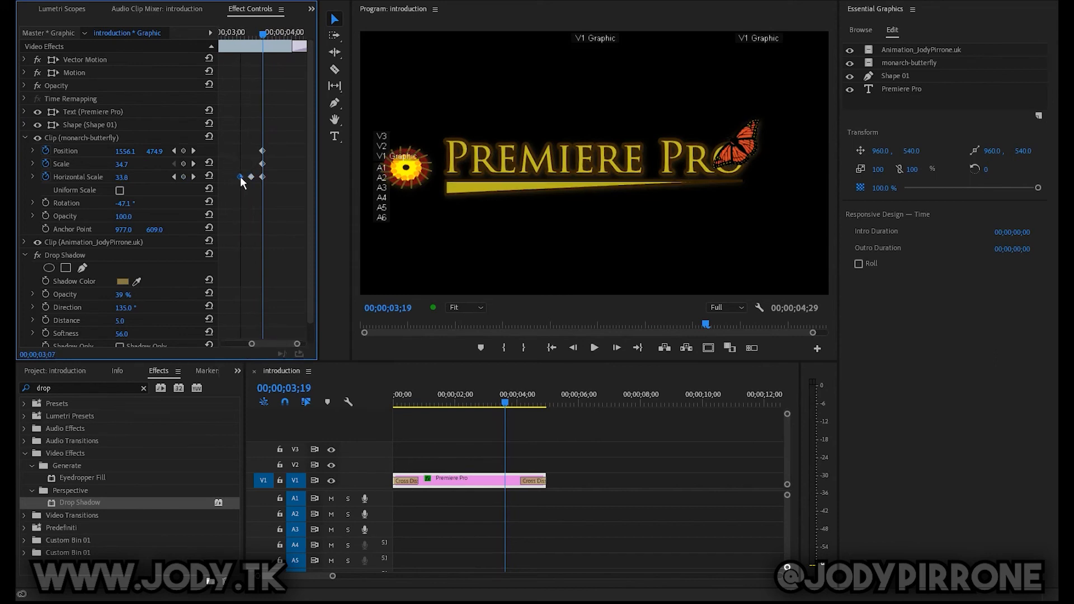
pyautogui.click(241, 37)
pyautogui.press('space')
pyautogui.press('space')
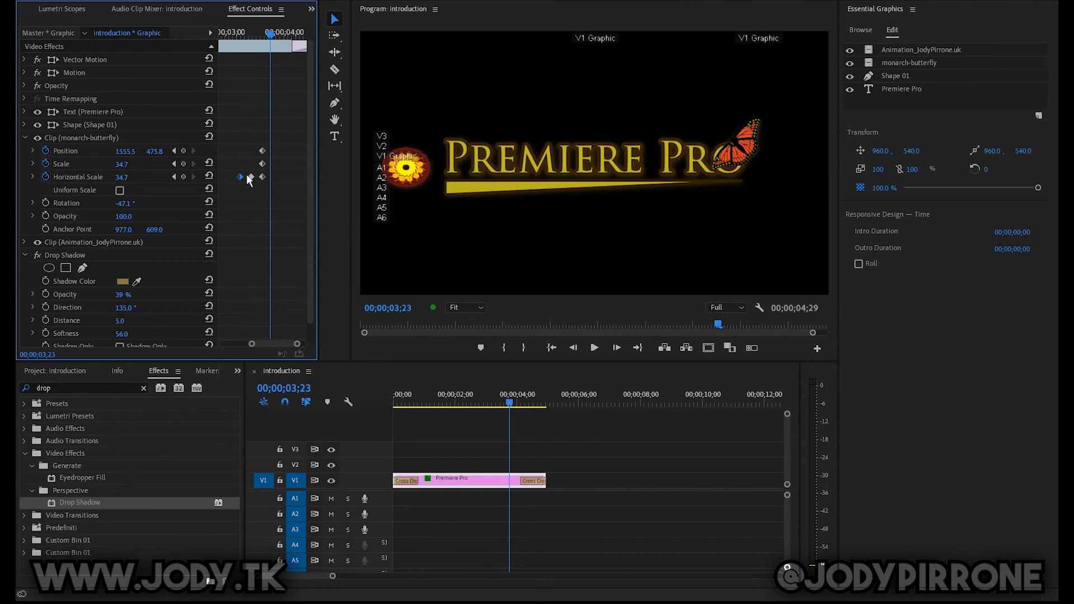
# - Shift the first horizontal scale keyframe later, closer to the middle one, and replay the wing flap to check its speed
pyautogui.moveTo(241, 177); pyautogui.dragTo(248, 177)
pyautogui.click(244, 32)
pyautogui.press('space')
pyautogui.press('space')
pyautogui.moveTo(244, 32); pyautogui.dragTo(240, 32)
pyautogui.press('space')
pyautogui.press('space')
# - Tighten the spacing of the three horizontal scale keyframes just before the butterfly lands, and play the faster wing flap
pyautogui.click(256, 177)
pyautogui.moveTo(297, 344); pyautogui.dragTo(275, 344)
pyautogui.moveTo(256, 178)
pyautogui.mouseDown()
pyautogui.moveTo(237, 177)
pyautogui.moveTo(247, 176)
pyautogui.mouseUp()
pyautogui.click(245, 32)
pyautogui.press('space')
pyautogui.press('space')
pyautogui.click(241, 33)
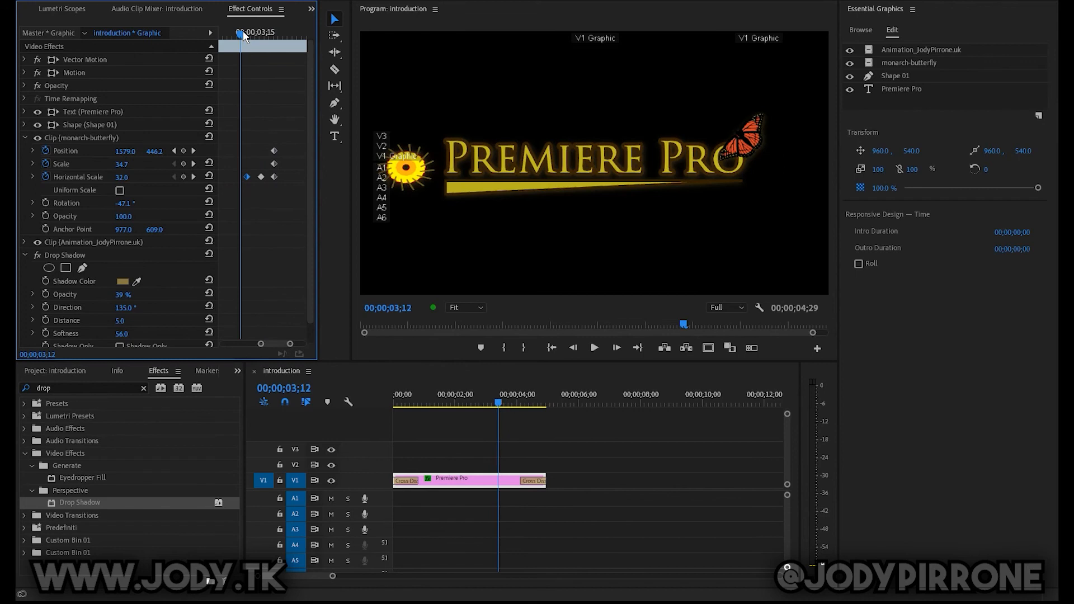
pyautogui.press('space')
pyautogui.press('space')
# - Fine-tune the timing of the butterfly's horizontal scale keyframes by moving one slightly later, and preview the flapping again
pyautogui.click(240, 32)
pyautogui.press('space')
pyautogui.press('space')
pyautogui.moveTo(290, 343); pyautogui.dragTo(284, 346)
pyautogui.moveTo(229, 177); pyautogui.dragTo(240, 176)
pyautogui.press('space')
pyautogui.press('space')
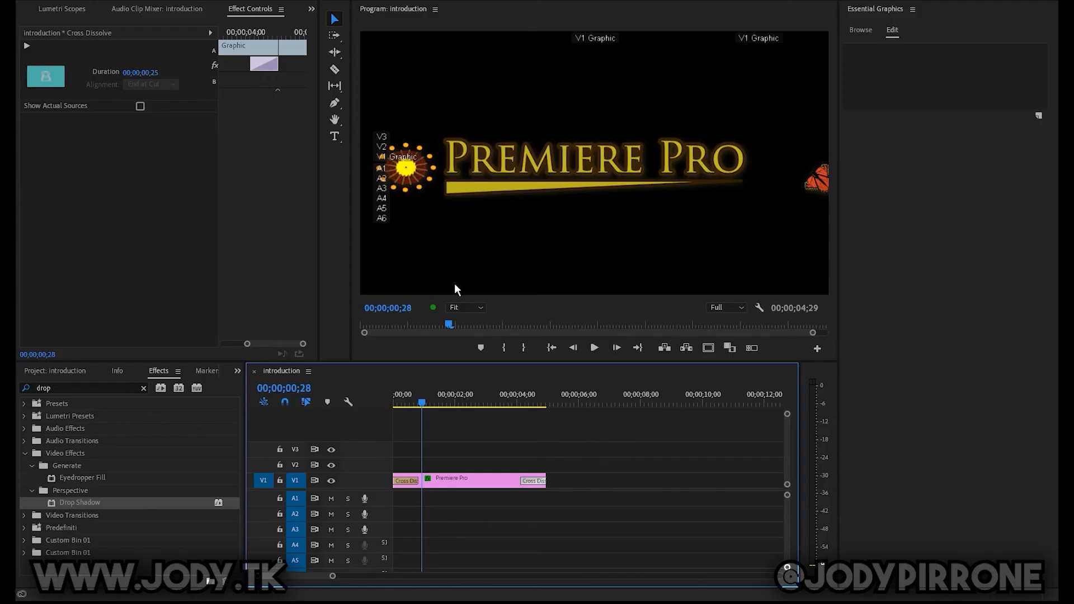
# - Play the graphic clip from 00;00;00;00 to review the butterfly fluttering in and landing on the title
pyautogui.moveTo(423, 398); pyautogui.dragTo(385, 401)
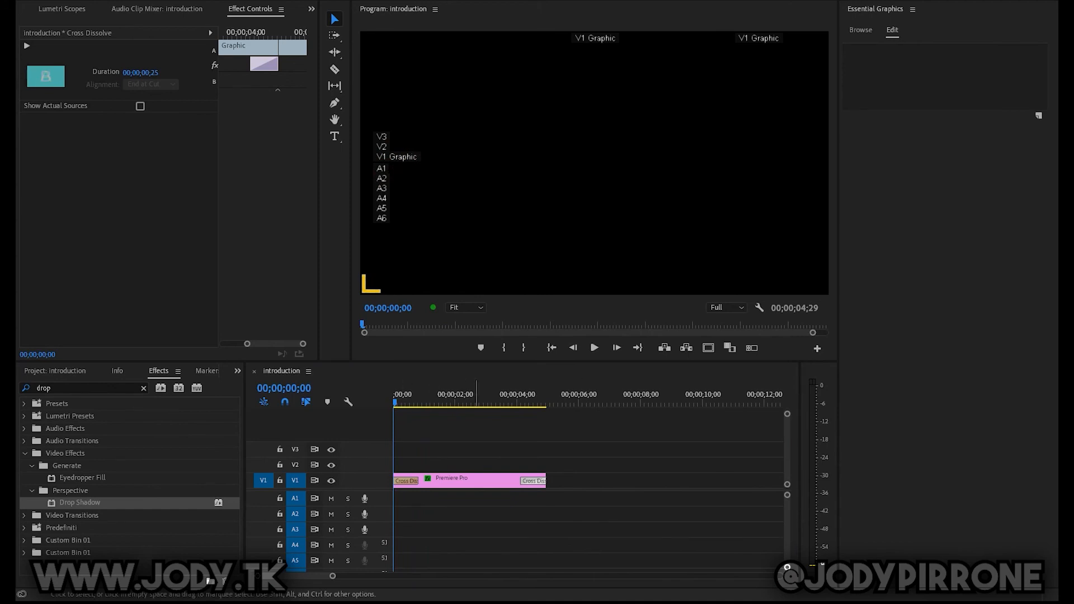
pyautogui.click(474, 481)
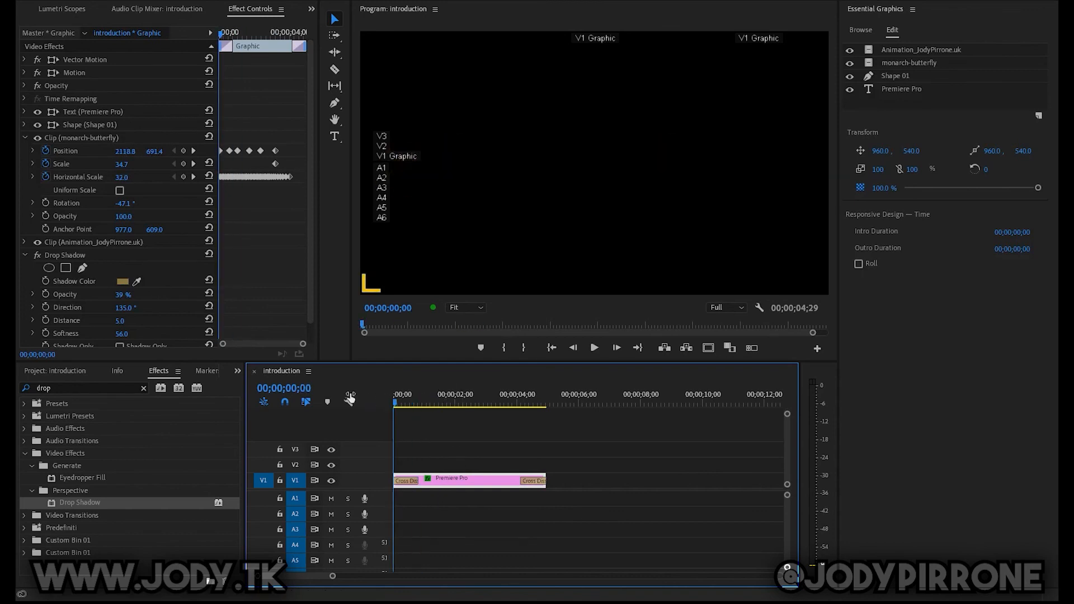
pyautogui.press('space')
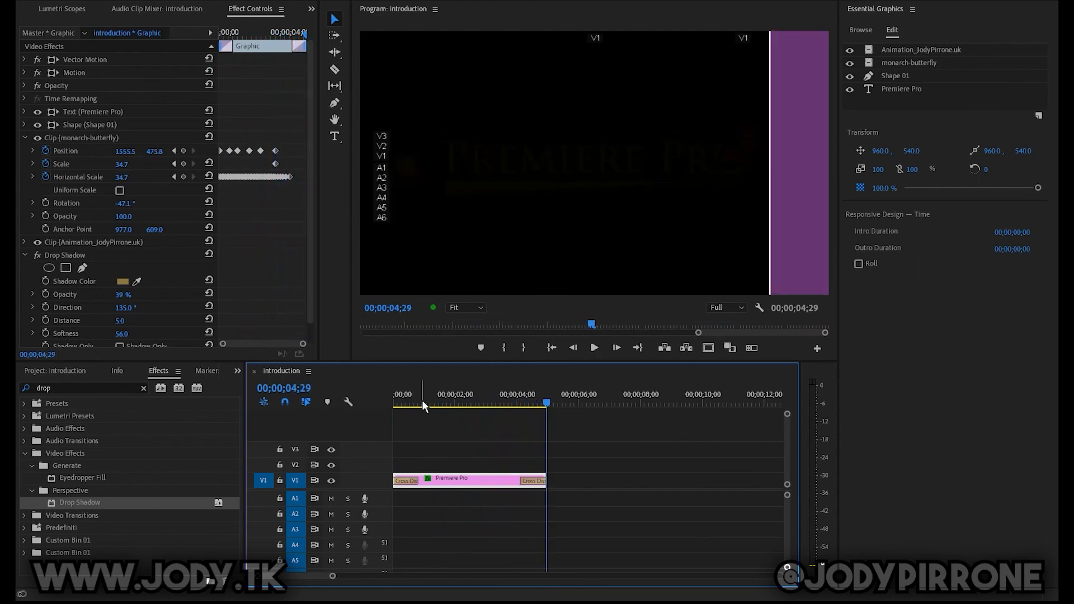
pyautogui.moveTo(549, 395); pyautogui.dragTo(265, 390)
pyautogui.press('space')
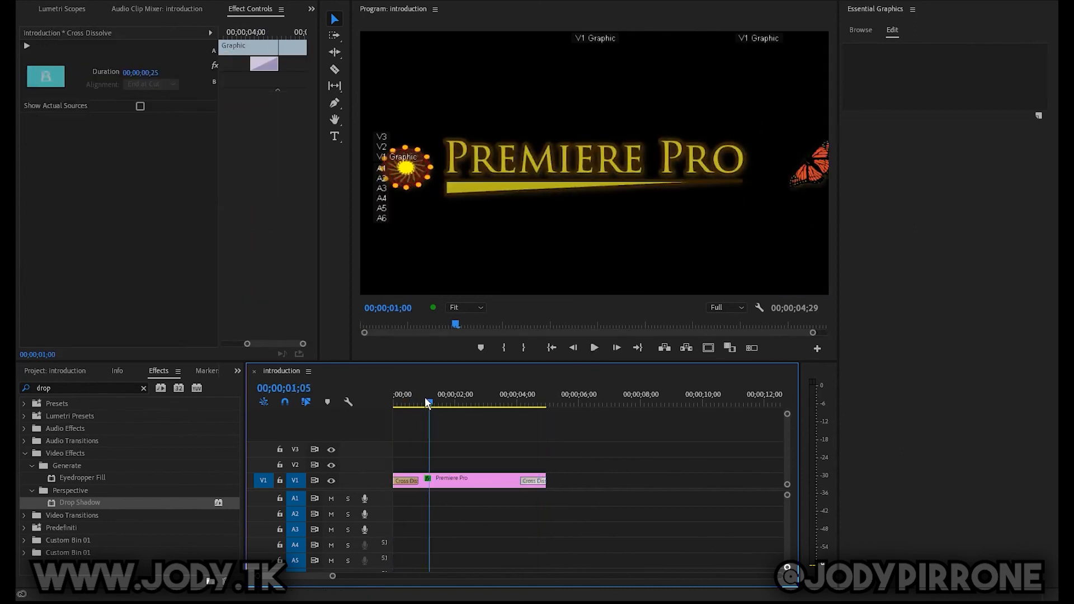
pyautogui.moveTo(428, 398); pyautogui.dragTo(424, 398)
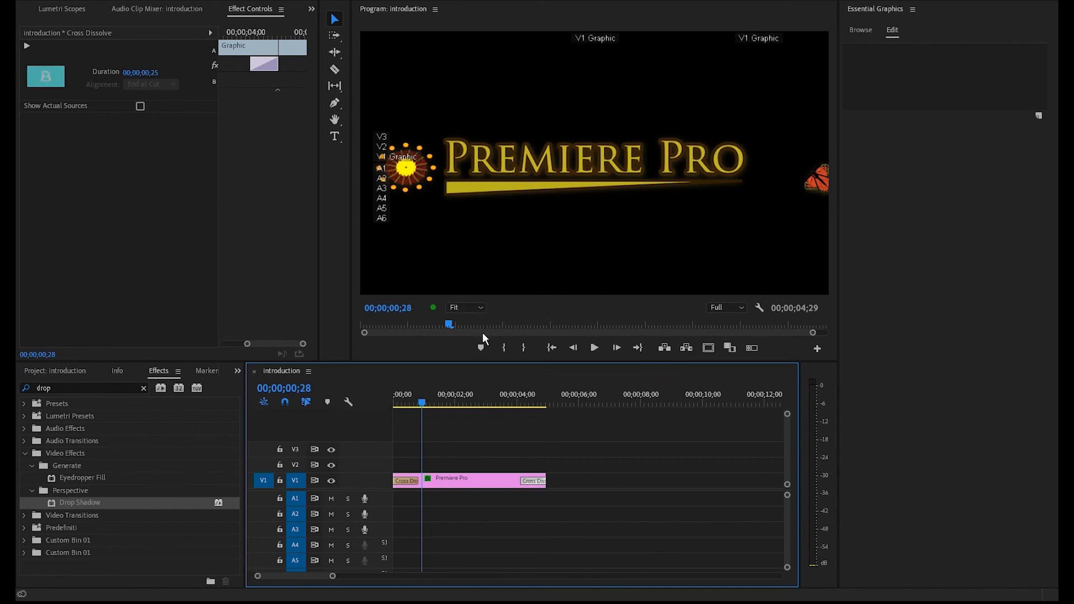
pyautogui.moveTo(423, 403); pyautogui.dragTo(390, 403)
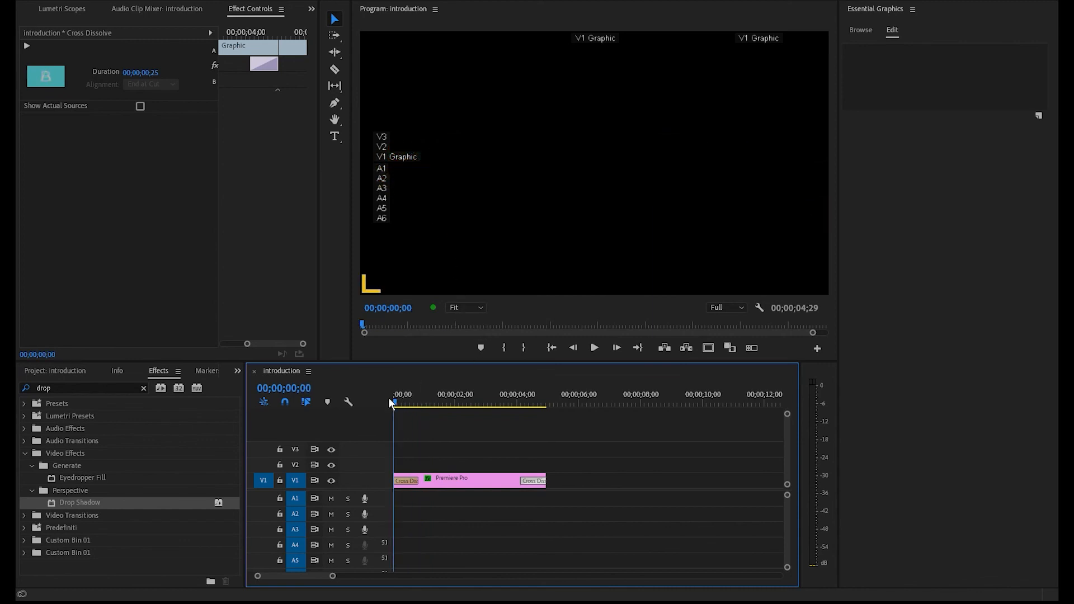
pyautogui.press('space')
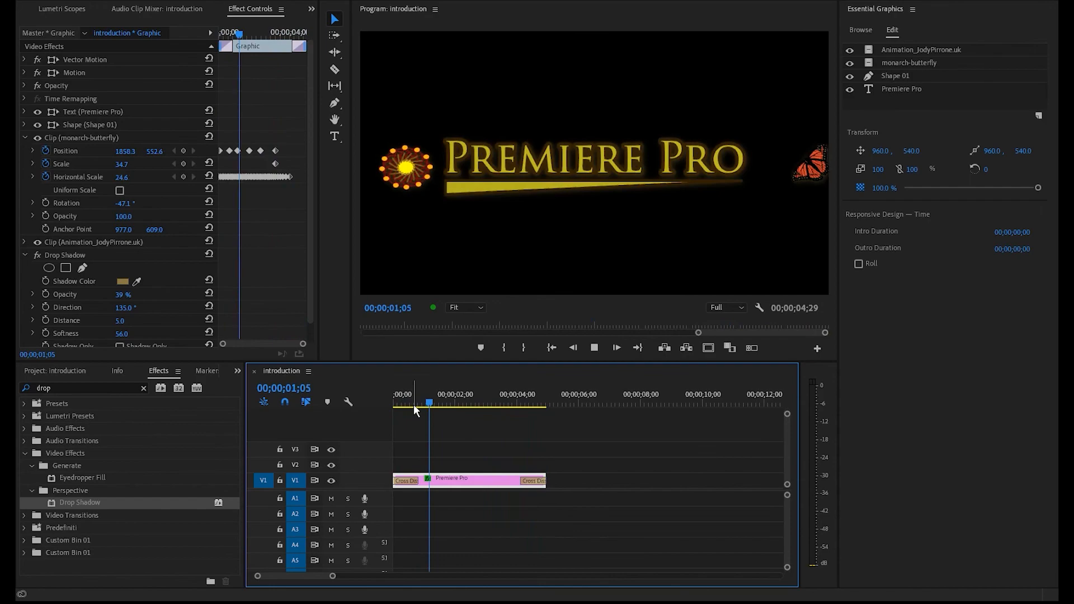